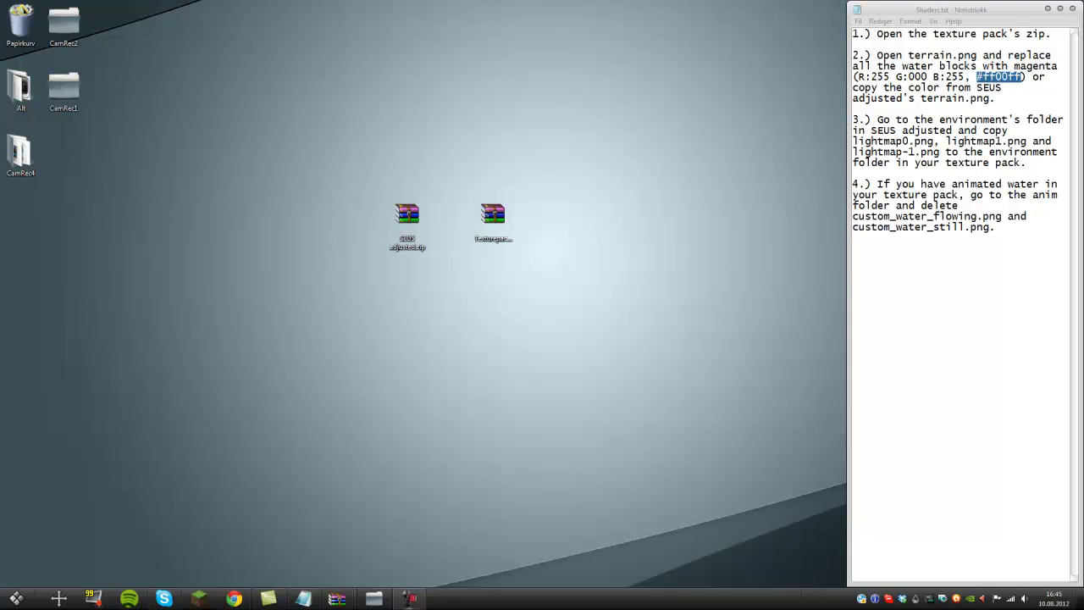
# Step: Place Texturepack.zip directly beside SEUS adjusted.zip on the desktop
pyautogui.moveTo(493, 217); pyautogui.dragTo(450, 218)
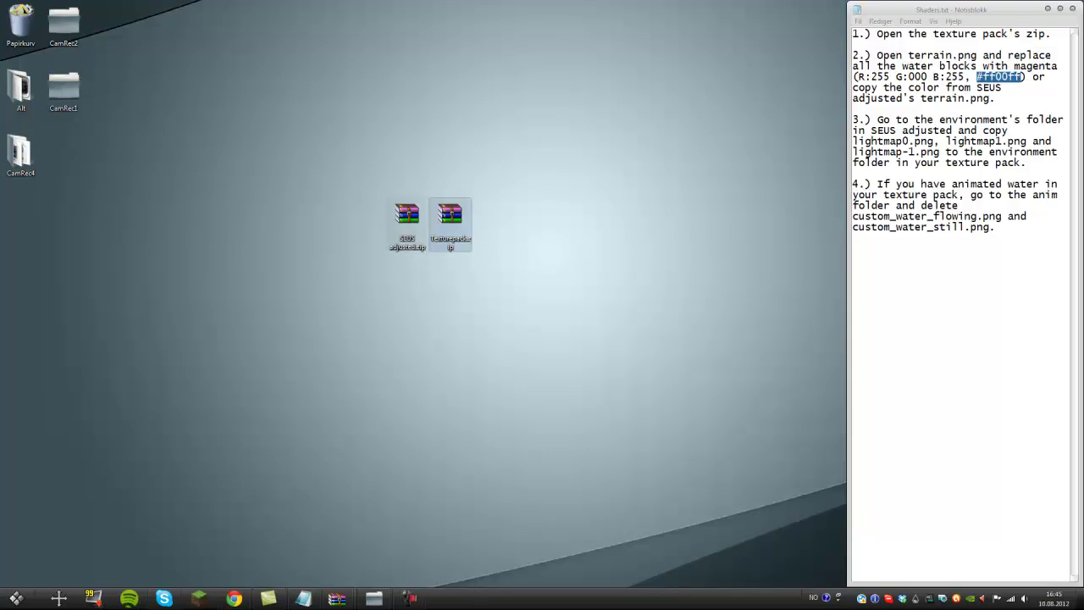
pyautogui.click(405, 222)
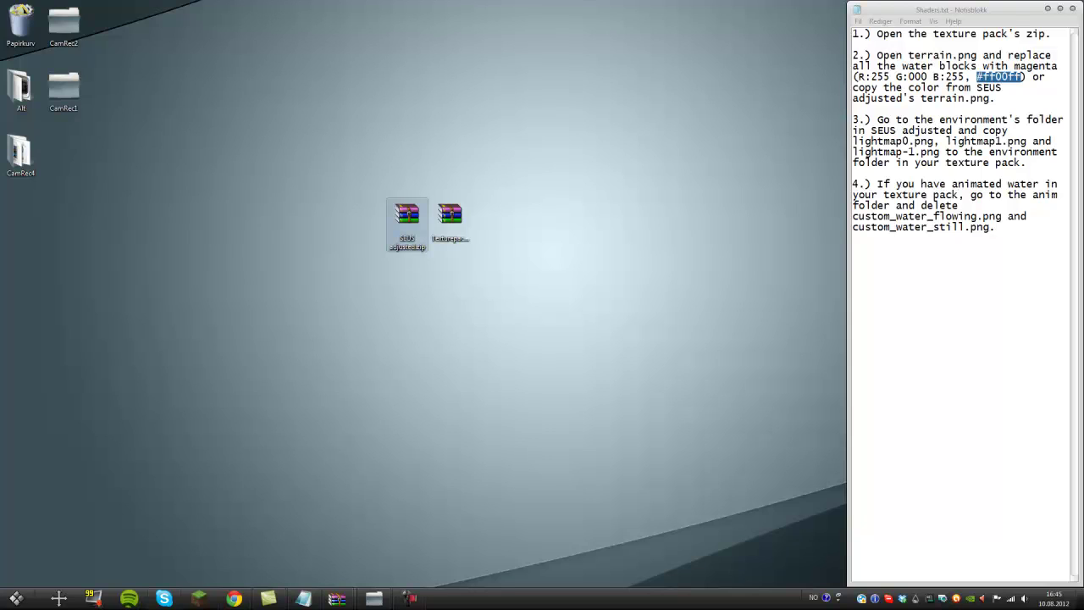
pyautogui.click(450, 222)
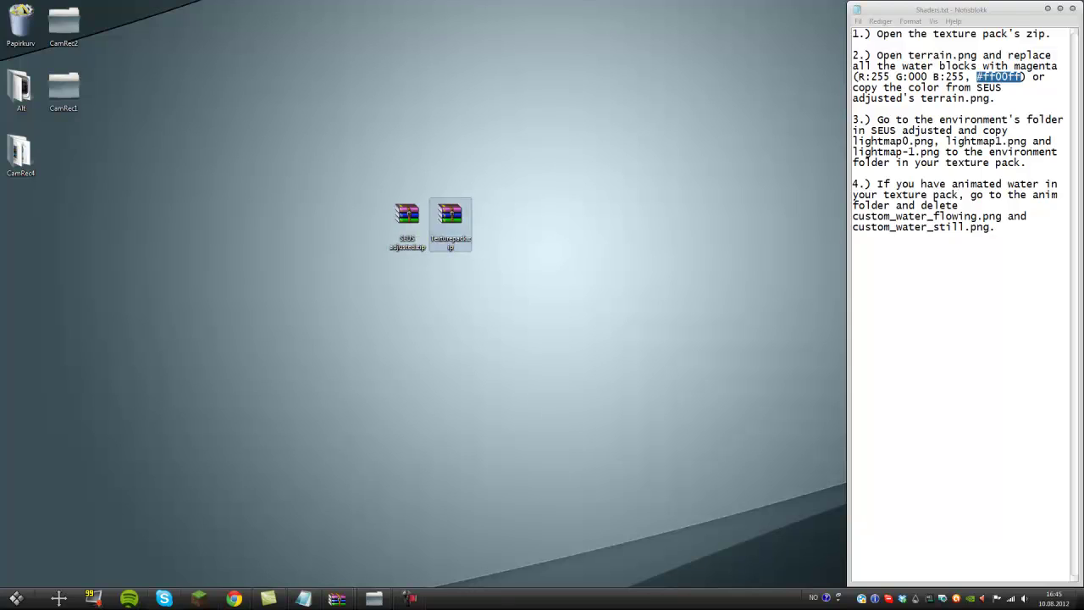
pyautogui.moveTo(449, 219); pyautogui.dragTo(579, 284)
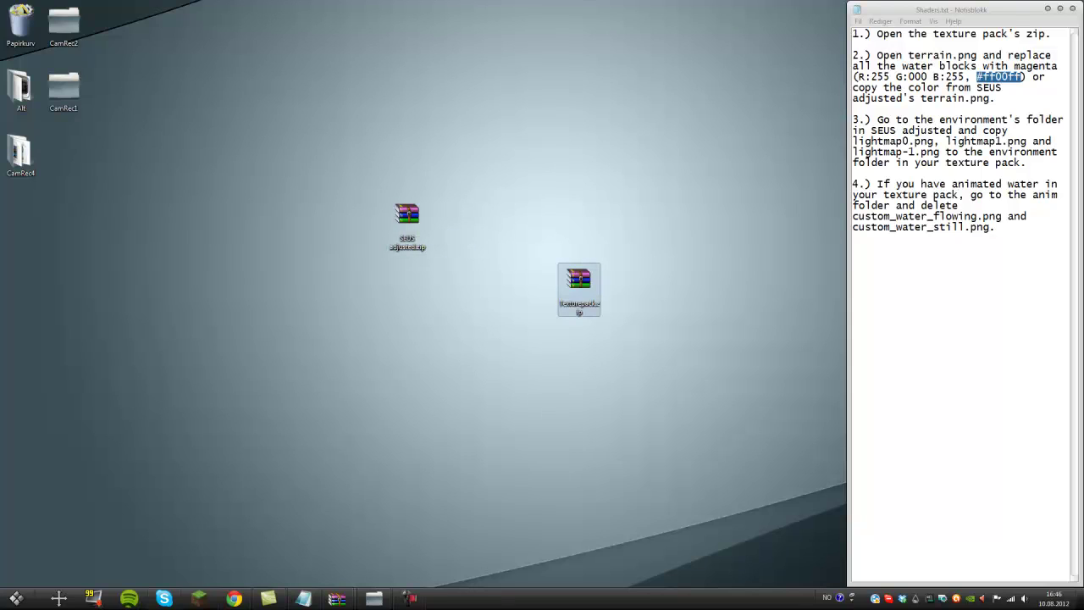
pyautogui.moveTo(579, 284); pyautogui.dragTo(450, 218)
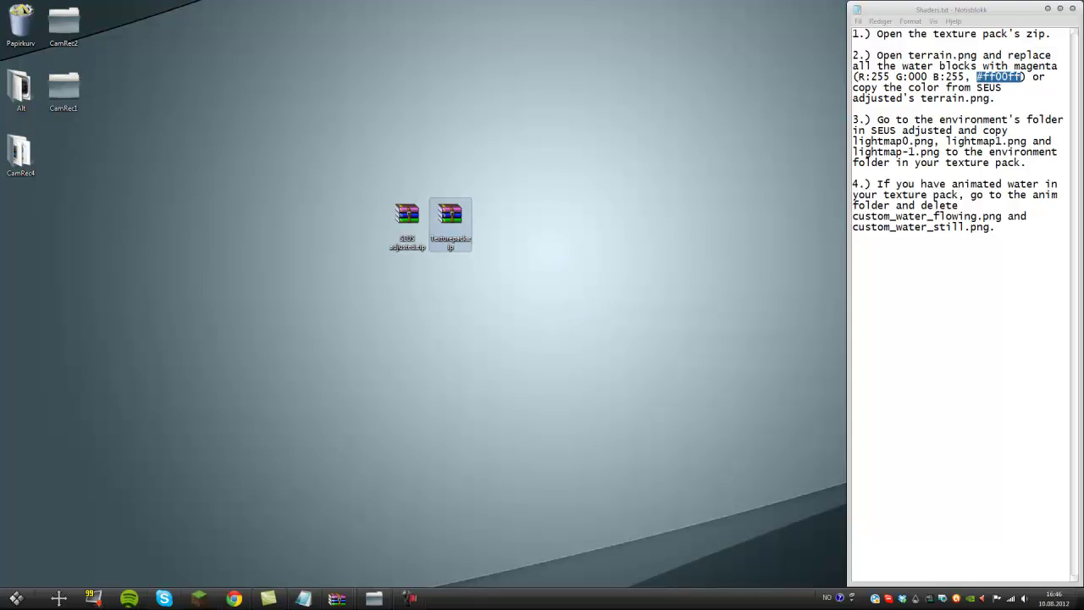
pyautogui.click(525, 289)
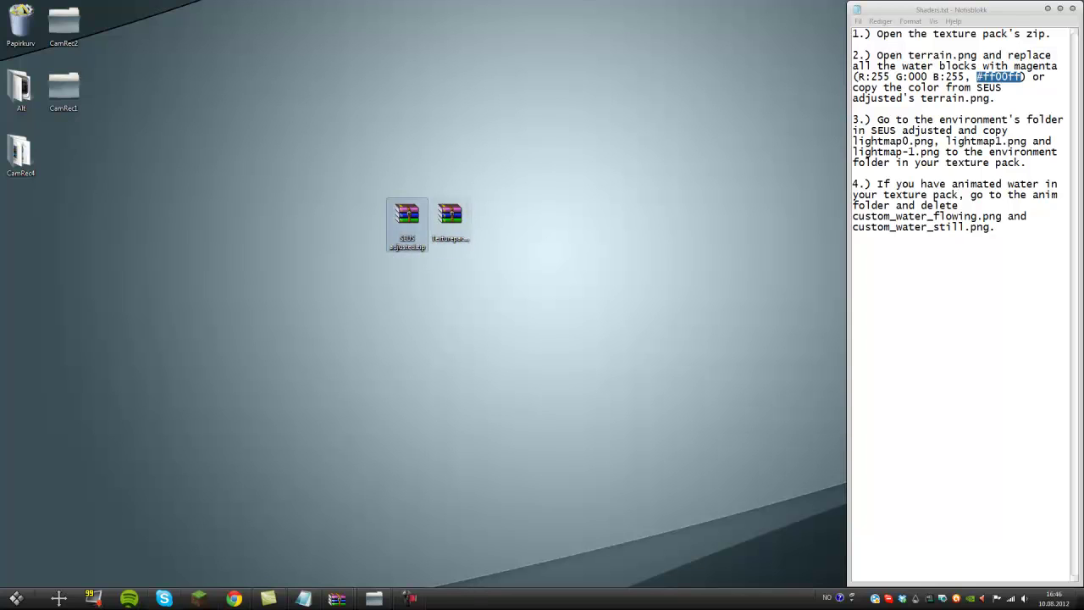
# Step: Open Texturepack.zip, extract its terrain.png to the desktop, and minimize the archive window
pyautogui.doubleClick(450, 218)
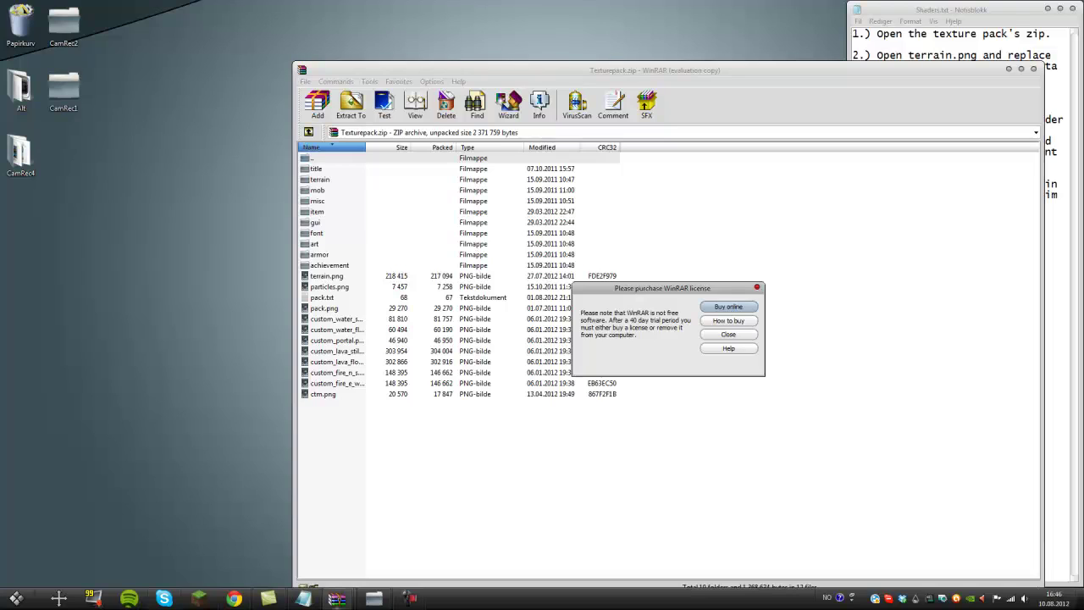
pyautogui.press('Escape')
pyautogui.click(327, 277)
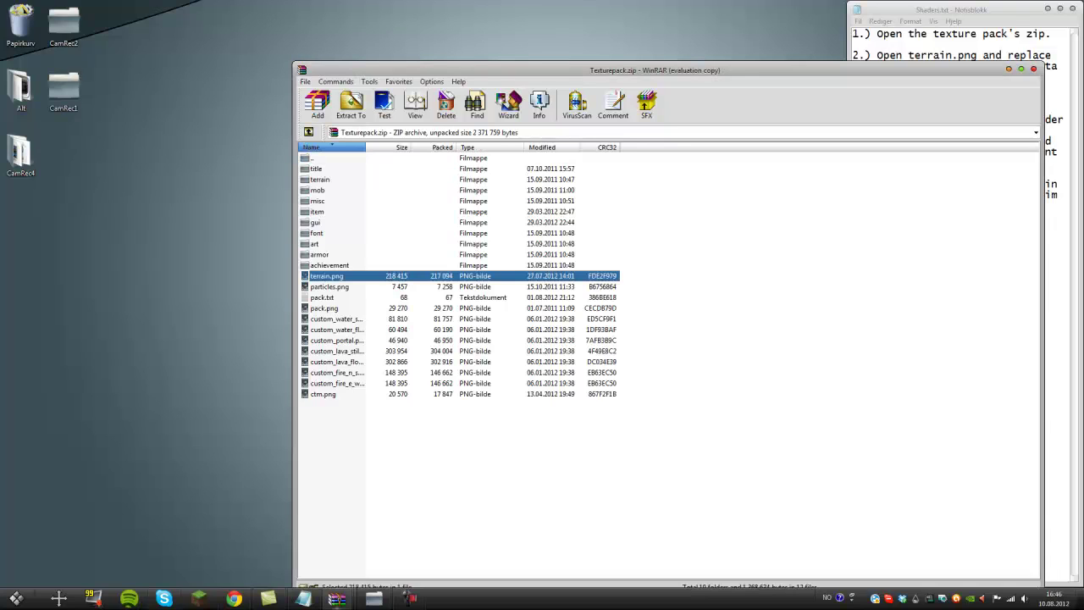
pyautogui.moveTo(328, 276); pyautogui.dragTo(150, 280)
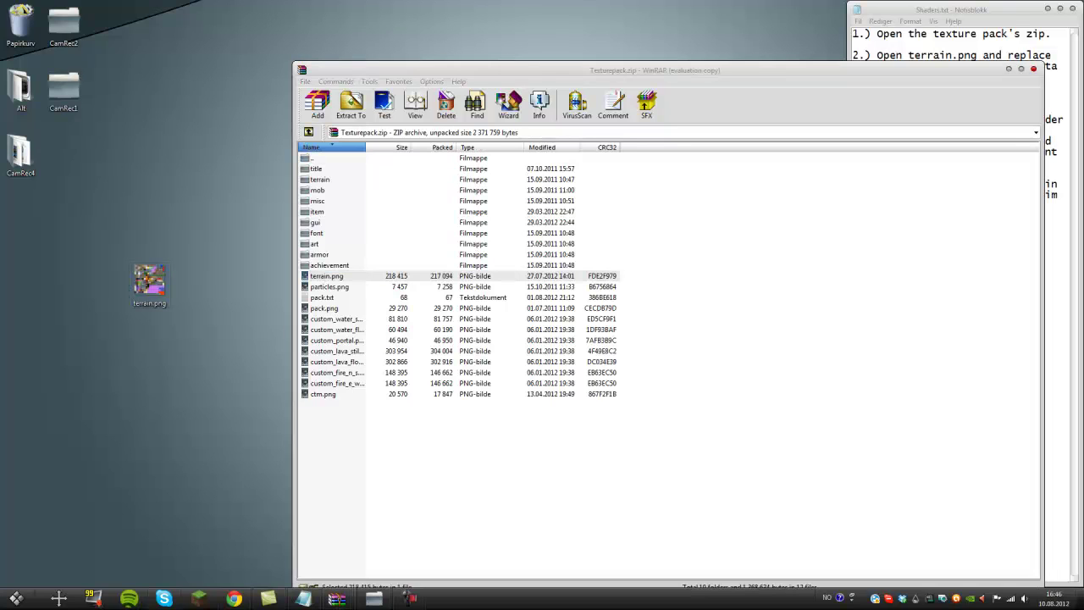
pyautogui.click(1009, 70)
# Step: Extract terrain.png from SEUS adjusted.zip to the desktop, keeping both files, and close the archive
pyautogui.doubleClick(407, 217)
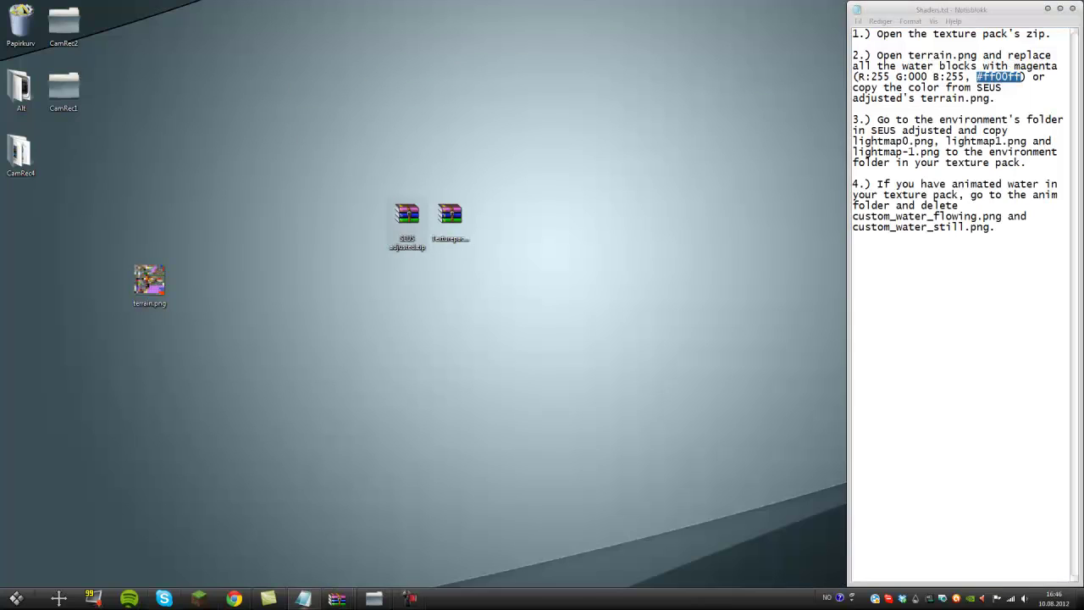
pyautogui.moveTo(424, 125); pyautogui.dragTo(629, 112)
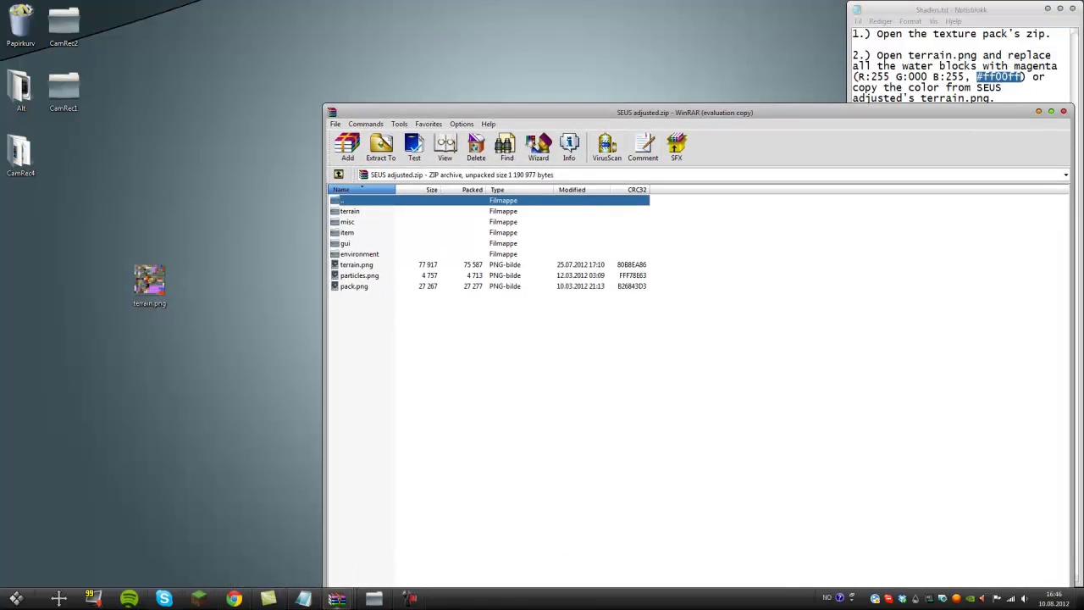
pyautogui.press('Escape')
pyautogui.moveTo(356, 265); pyautogui.dragTo(151, 283)
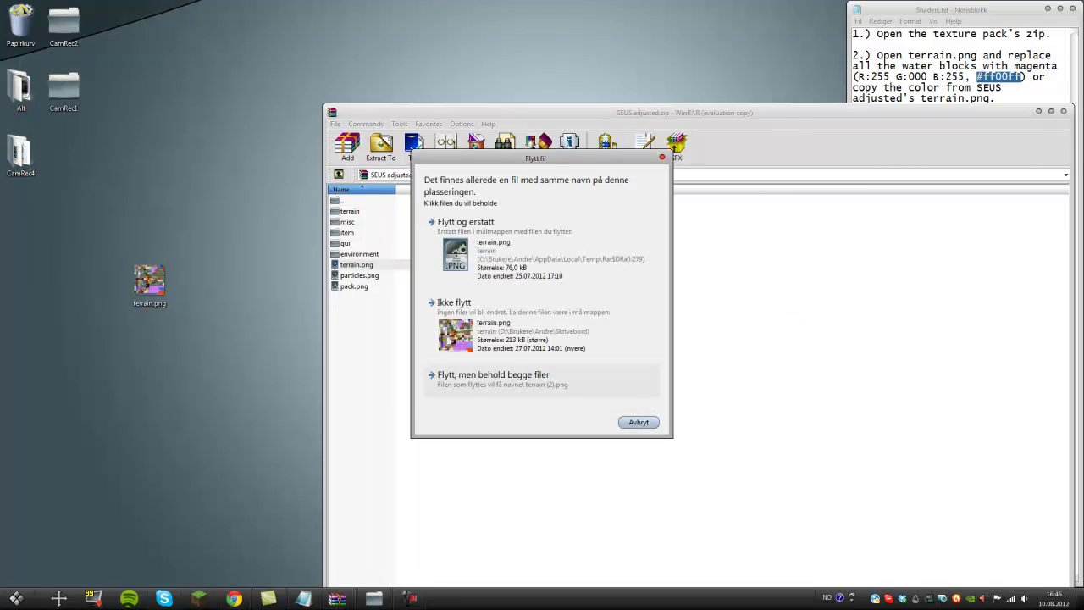
pyautogui.click(493, 379)
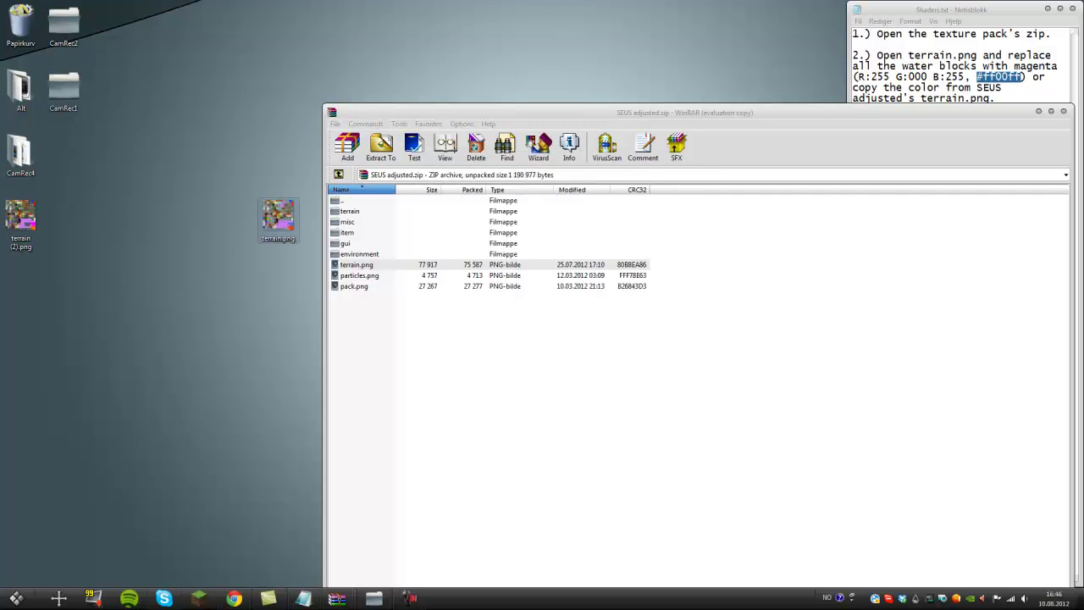
pyautogui.click(1064, 111)
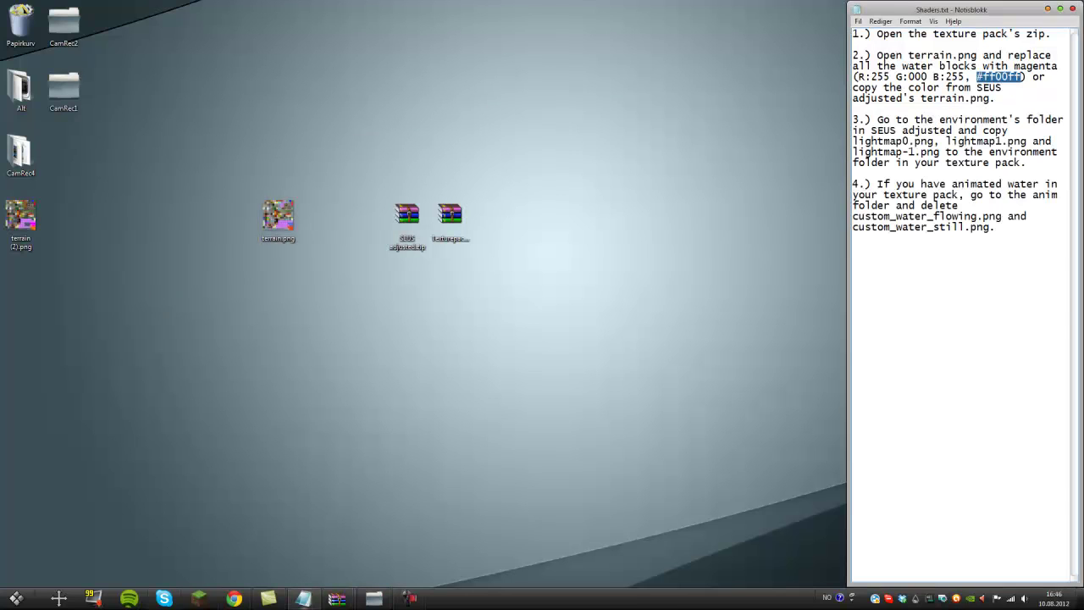
# Step: Arrange terrain.png and terrain (2).png beneath their source archives and open both images in GIMP
pyautogui.moveTo(278, 216); pyautogui.dragTo(450, 284)
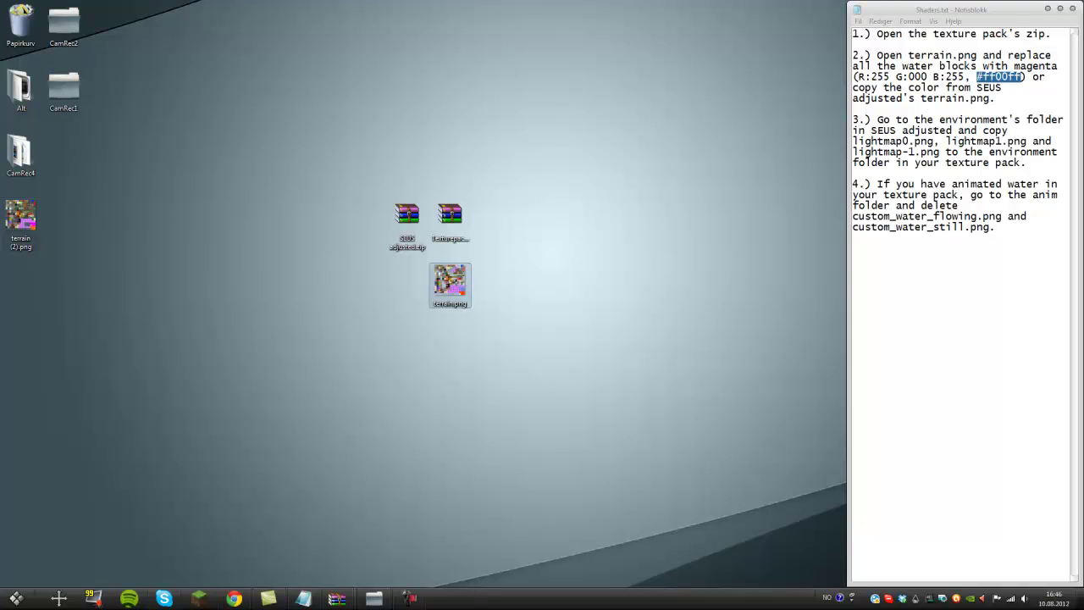
pyautogui.moveTo(20, 219); pyautogui.dragTo(408, 289)
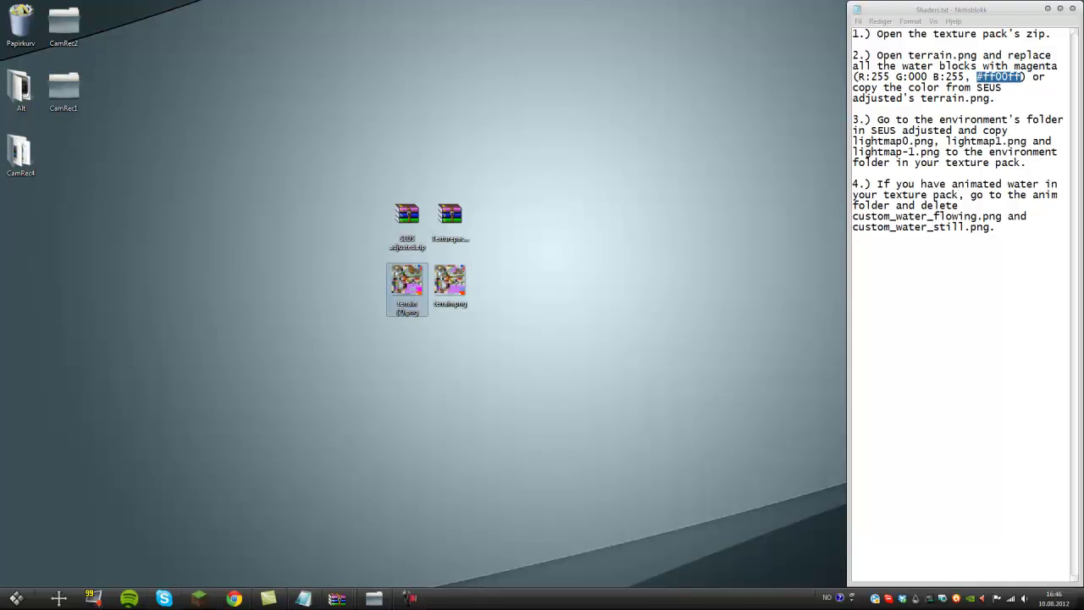
pyautogui.rightClick(449, 286)
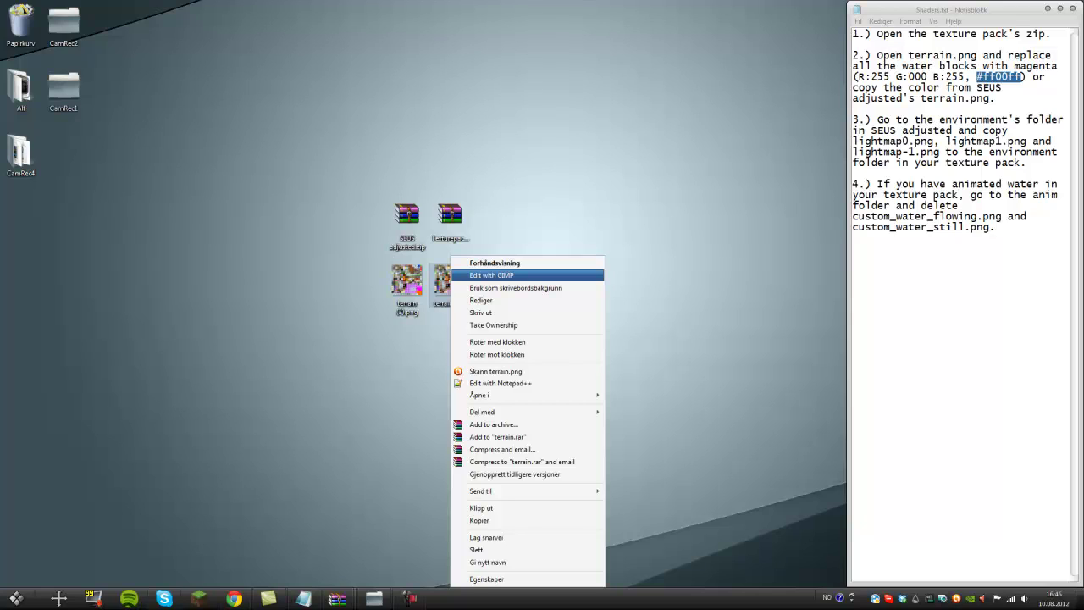
pyautogui.click(492, 275)
pyautogui.rightClick(404, 284)
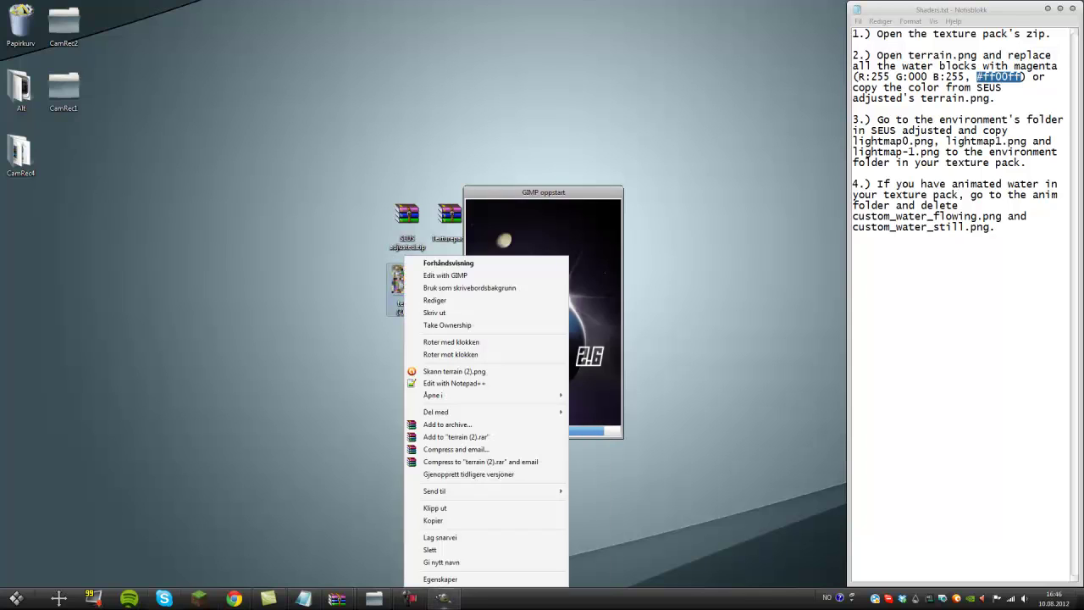
pyautogui.click(444, 275)
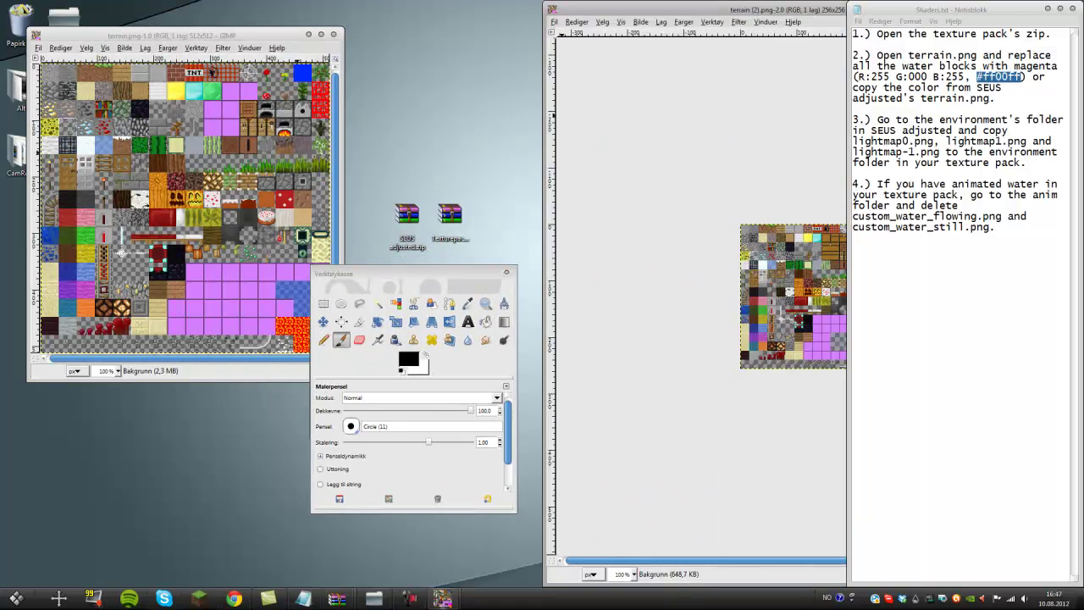
# Step: Set the two image windows side by side, minimize the notes, and move the toolbox and layers dialog clear of the textures
pyautogui.moveTo(246, 35); pyautogui.dragTo(0, 19)
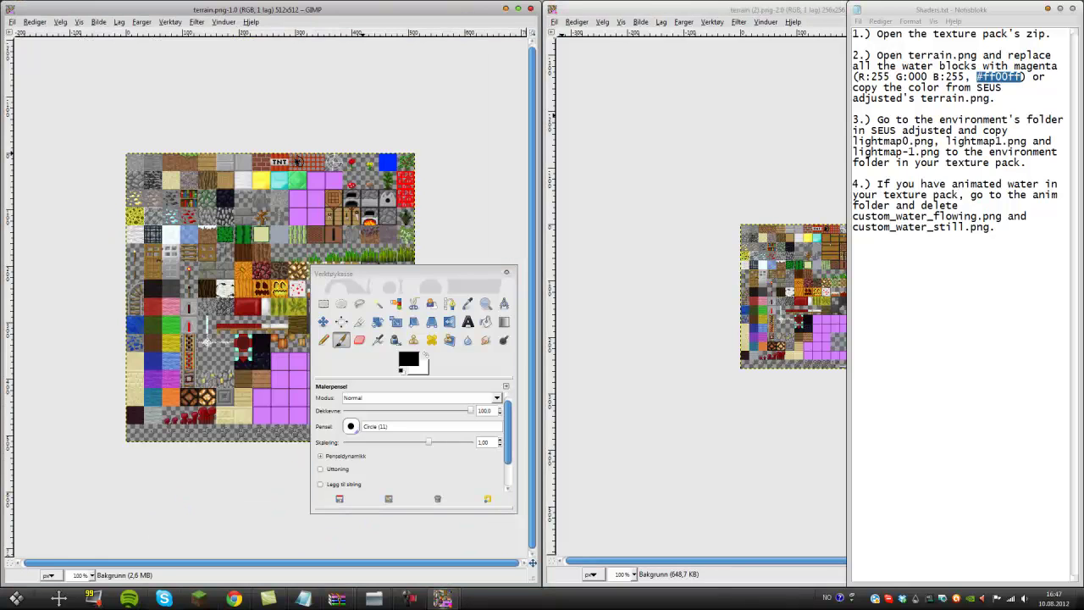
pyautogui.click(1048, 9)
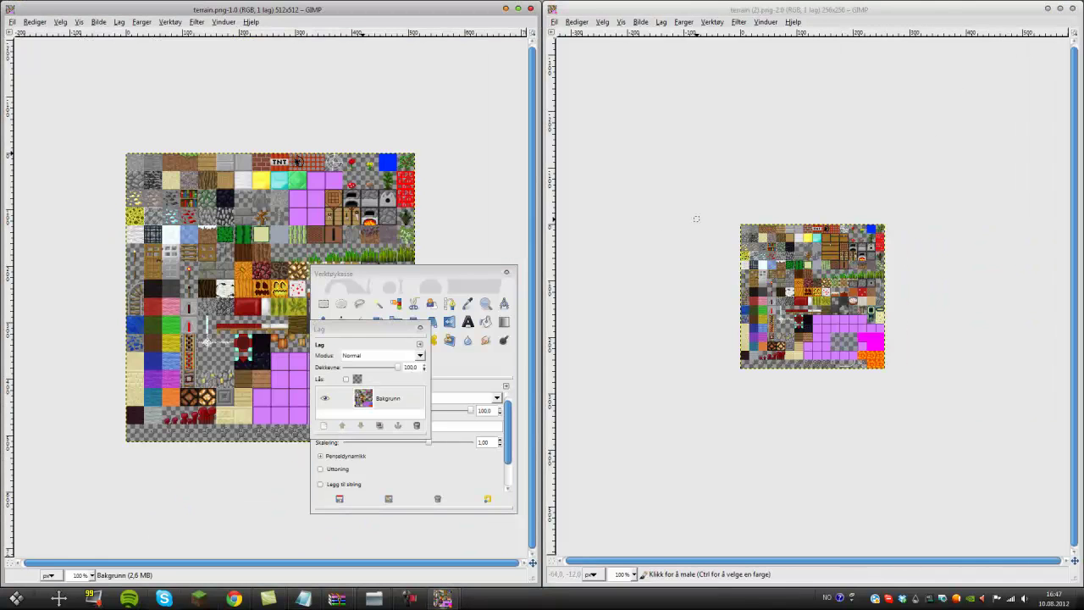
pyautogui.moveTo(440, 273); pyautogui.dragTo(588, 300)
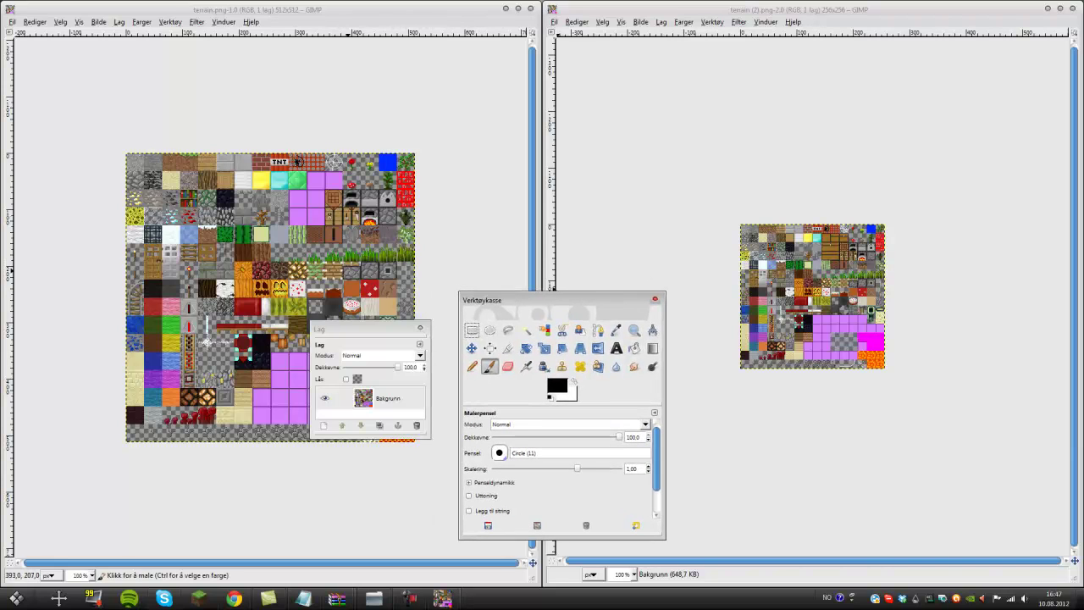
pyautogui.moveTo(369, 329); pyautogui.dragTo(567, 163)
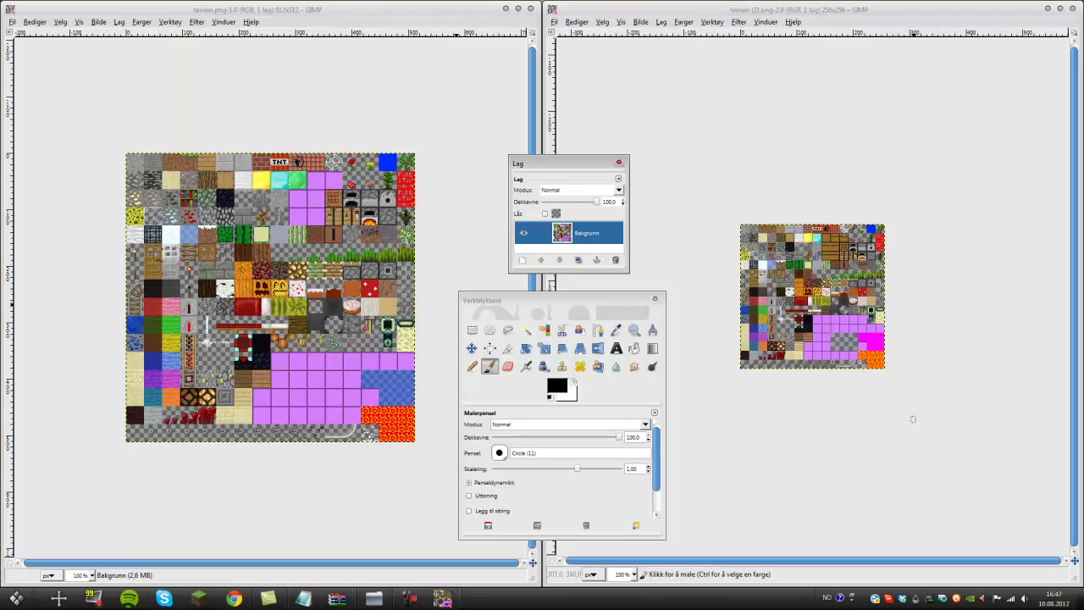
# Step: Copy a 48 × 32 rectangular selection covering the magenta water blocks in terrain (2).png
pyautogui.click(914, 420)
pyautogui.scroll(2, 894, 372)
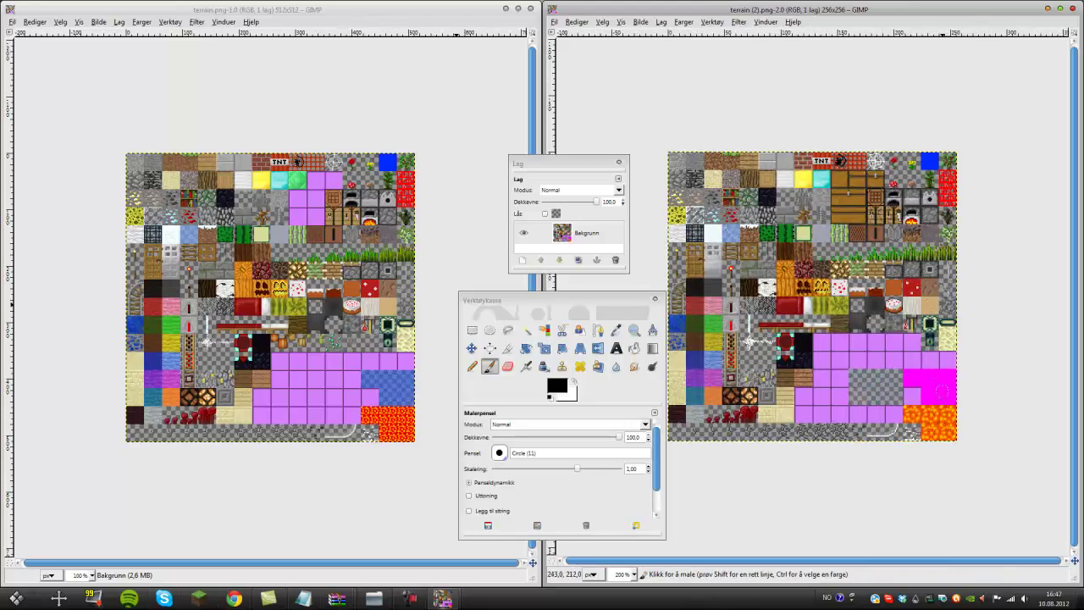
pyautogui.press('+')
pyautogui.press('+')
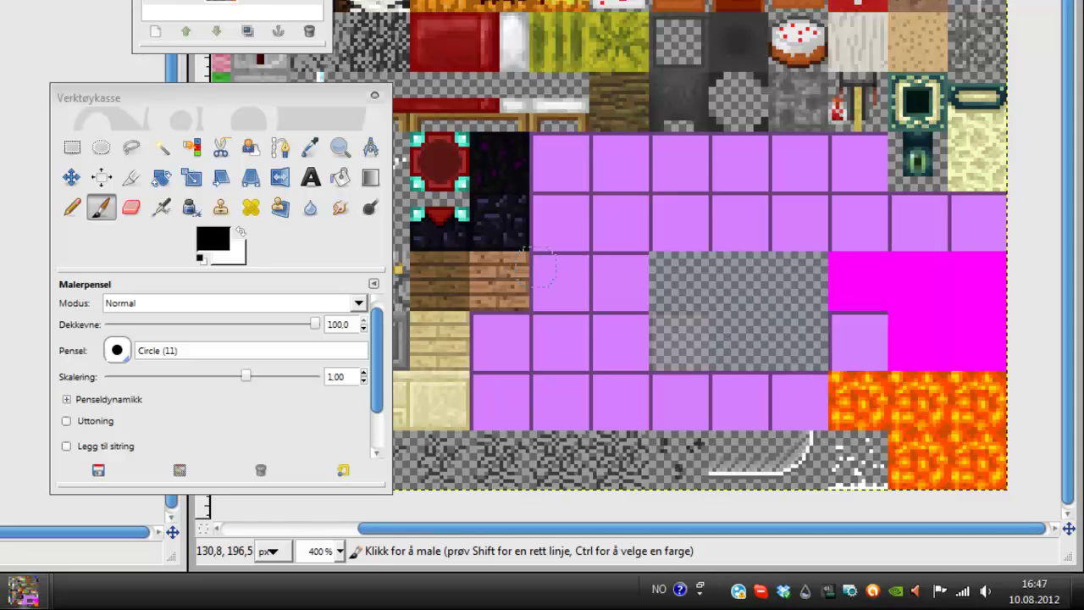
pyautogui.click(72, 146)
pyautogui.press('+')
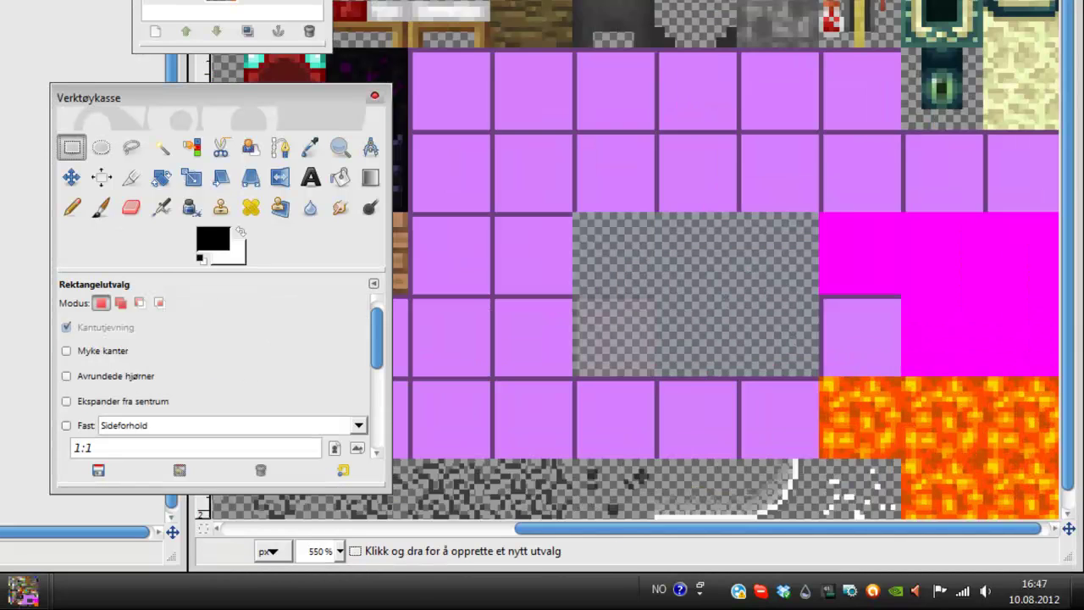
pyautogui.press('+')
pyautogui.press('+')
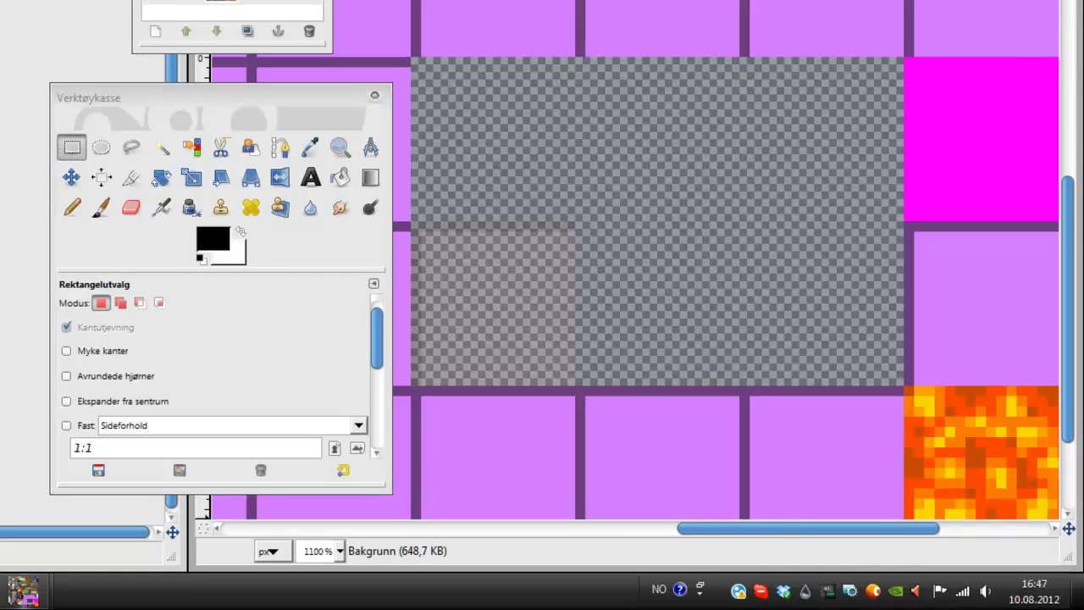
pyautogui.hscroll(4, 635, 280)
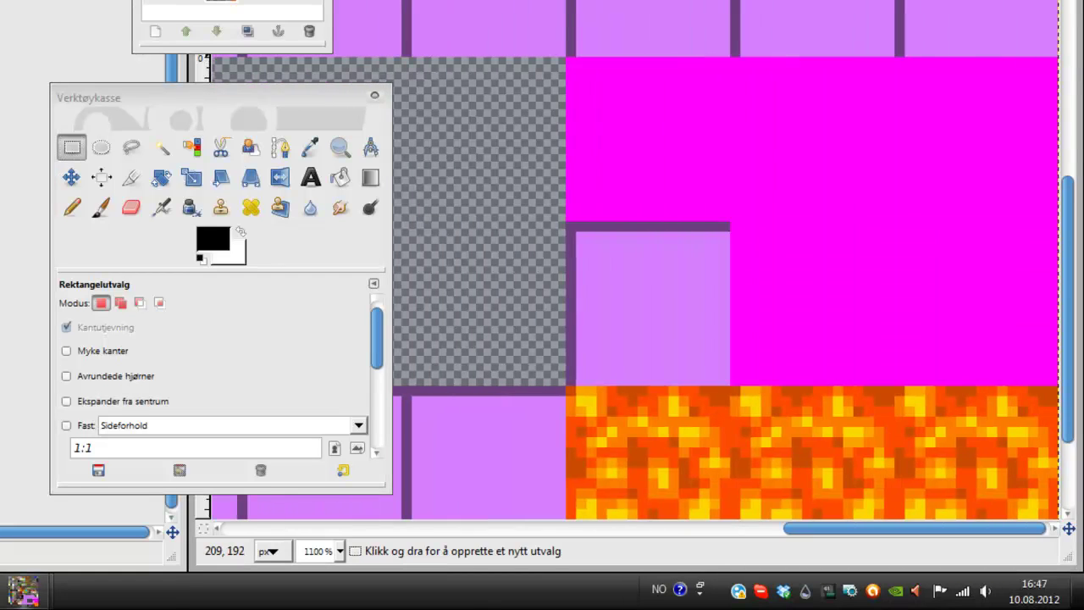
pyautogui.moveTo(567, 57); pyautogui.dragTo(1045, 380)
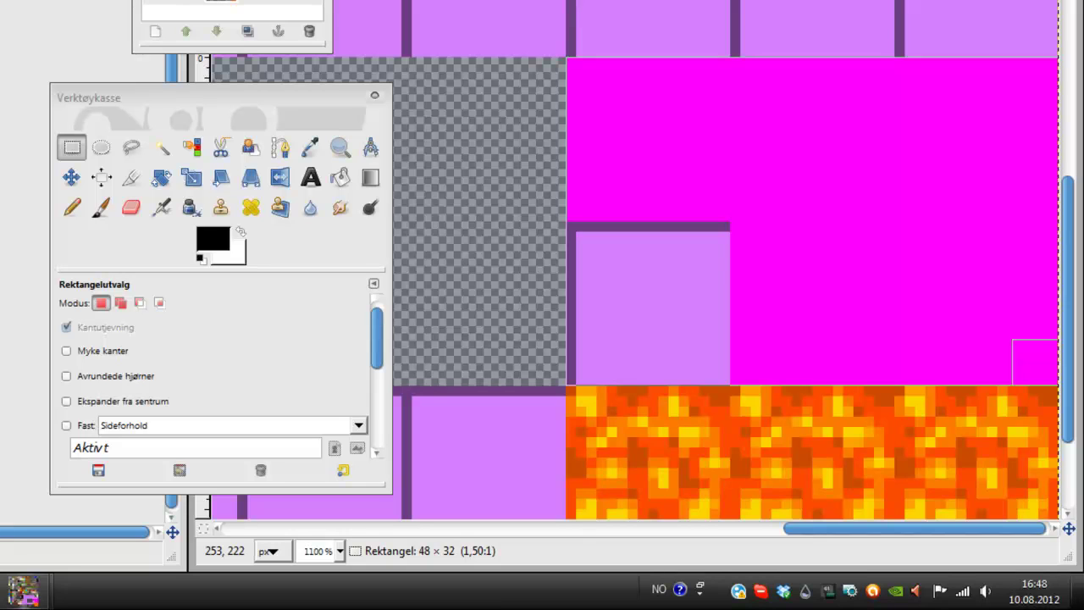
pyautogui.moveTo(1033, 370); pyautogui.dragTo(1033, 370)
pyautogui.press('ctrl')
pyautogui.hotkey('ctrl', 'c')
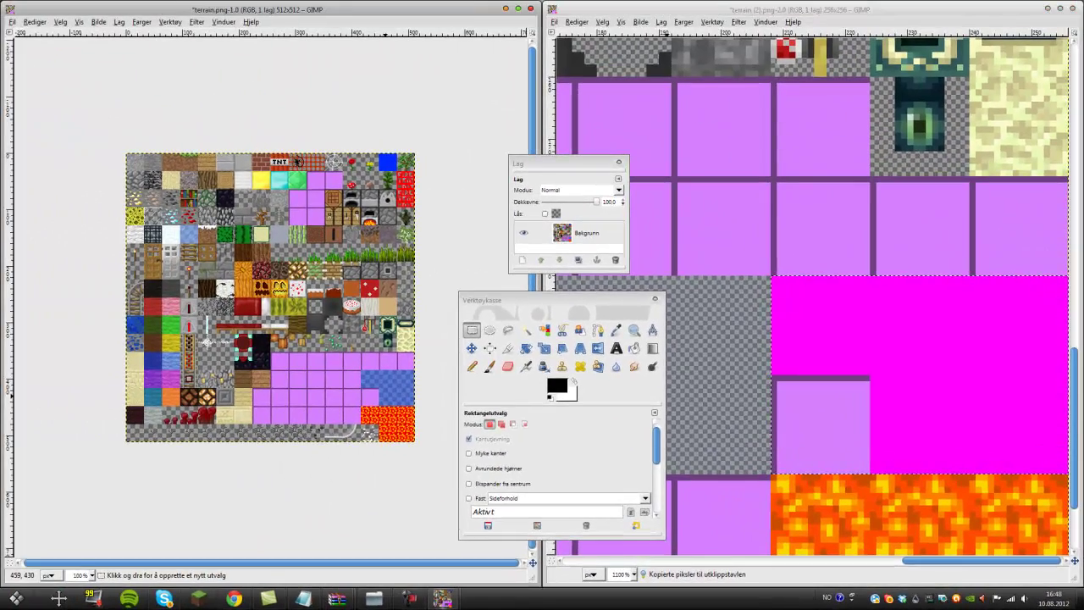
# Step: Select the rectangle around the blue water blocks in terrain.png, above the lava, and delete its contents
pyautogui.scroll(2, 385, 396)
pyautogui.moveTo(551, 301); pyautogui.dragTo(697, 319)
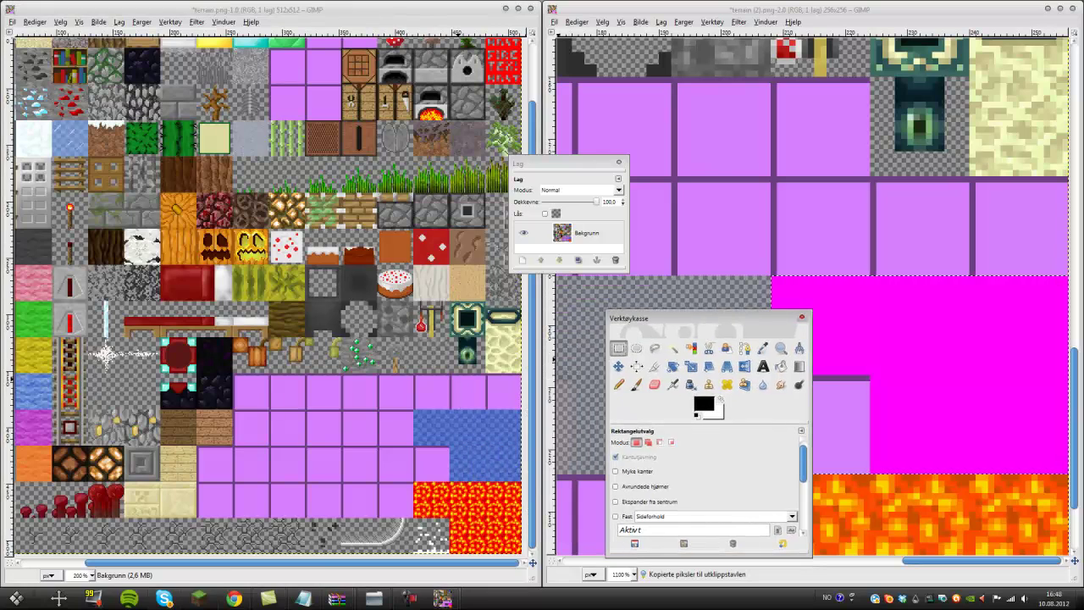
pyautogui.scroll(1, 447, 418)
pyautogui.scroll(-2, 447, 418)
pyautogui.moveTo(364, 564); pyautogui.dragTo(386, 563)
pyautogui.scroll(1, 449, 446)
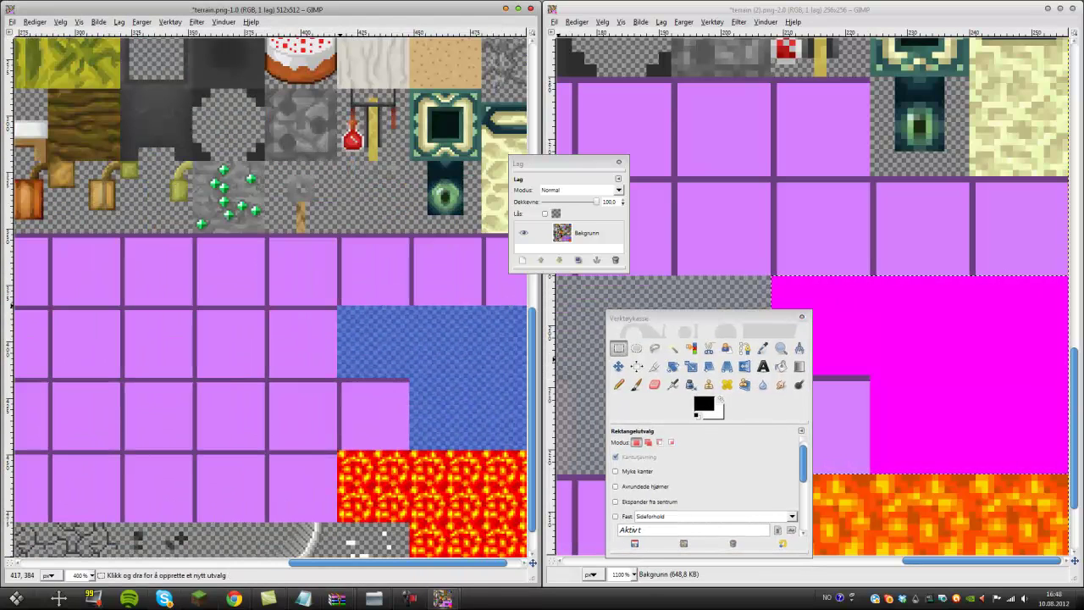
pyautogui.moveTo(338, 306); pyautogui.dragTo(538, 440)
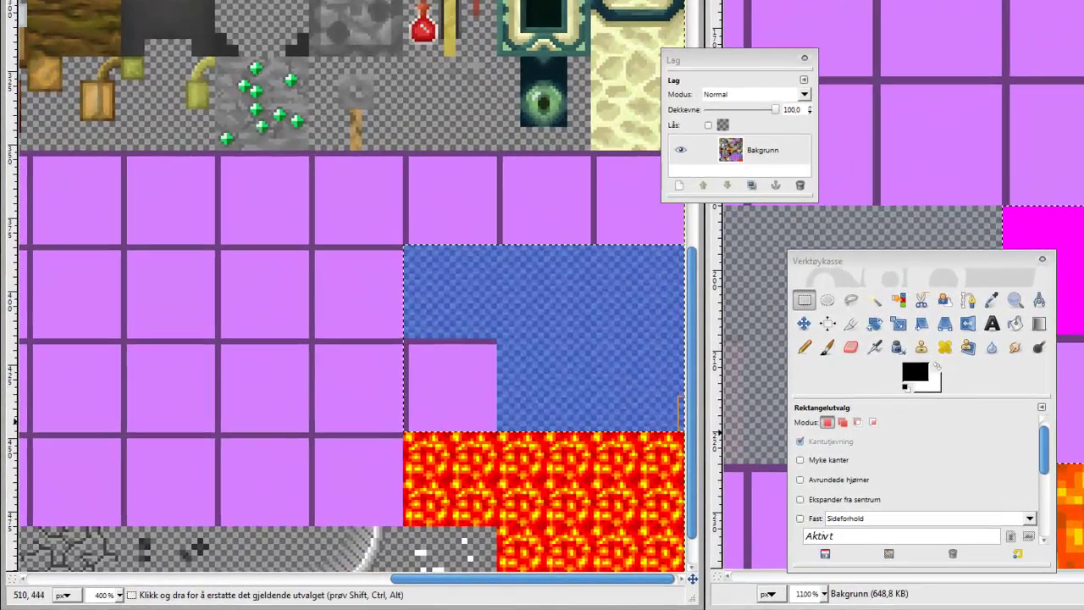
pyautogui.moveTo(679, 421); pyautogui.dragTo(663, 417)
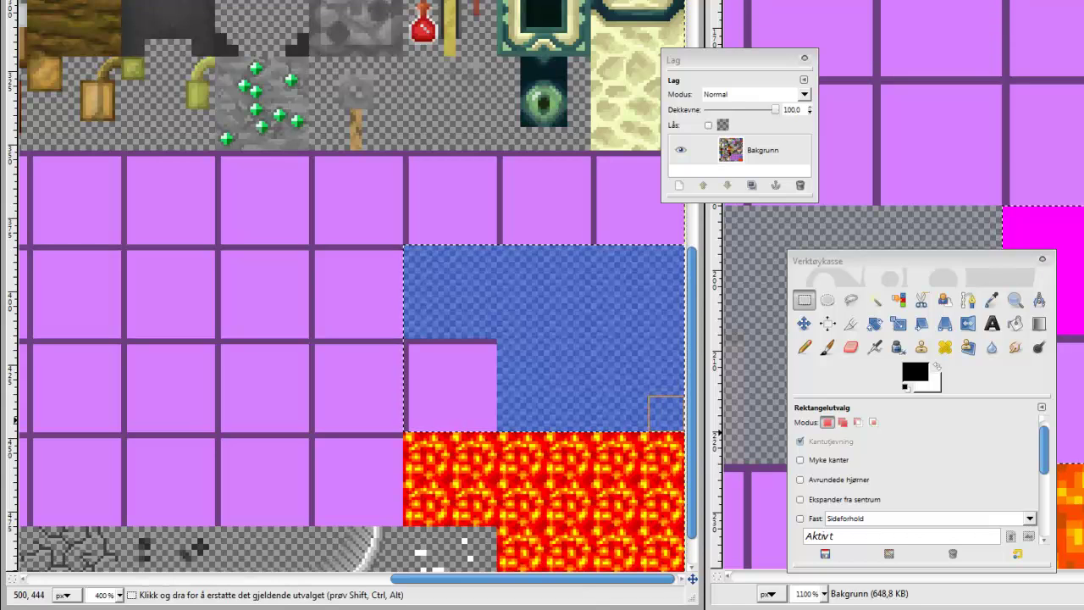
pyautogui.press('Delete')
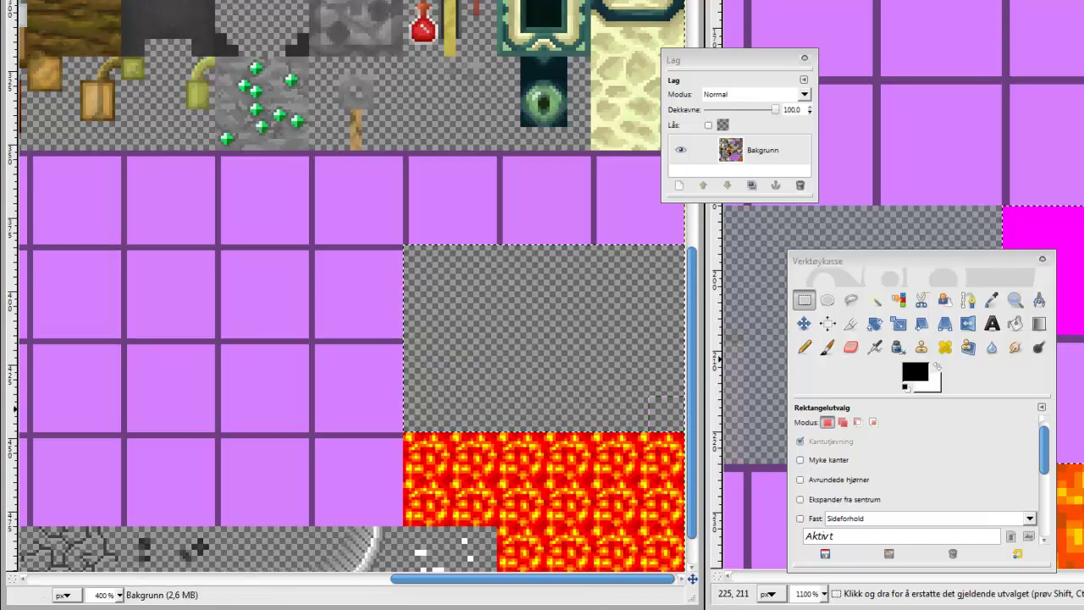
# Step: Paste the copied magenta blocks into terrain.png and scale the pasted selection to 96 × 64 pixels
pyautogui.hotkey('ctrl', 'v')
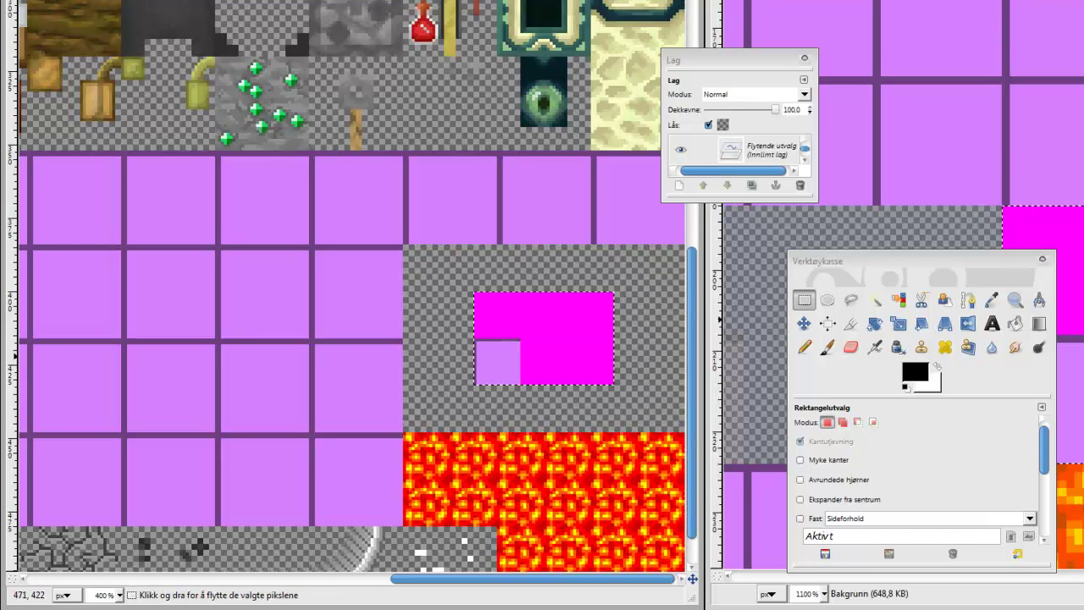
pyautogui.moveTo(847, 260); pyautogui.dragTo(707, 258)
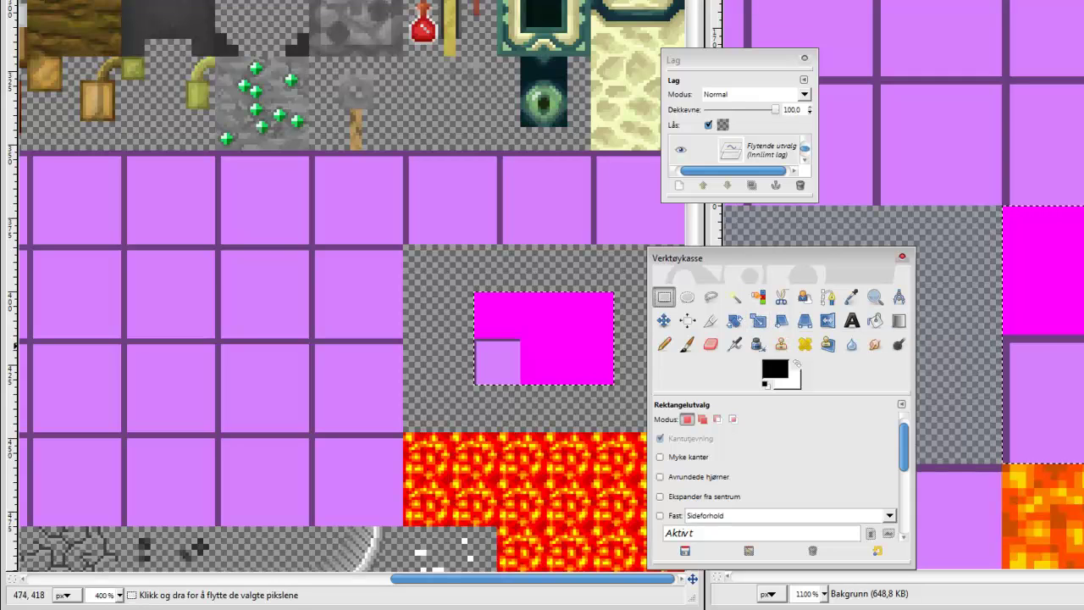
pyautogui.hotkey('shift', 't')
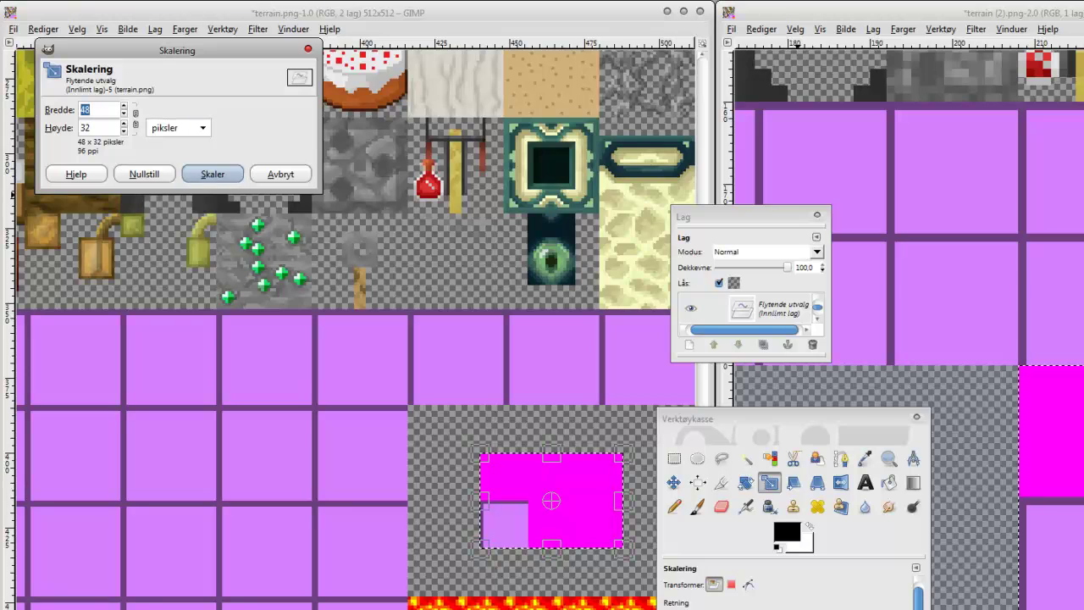
pyautogui.moveTo(229, 50); pyautogui.dragTo(272, 126)
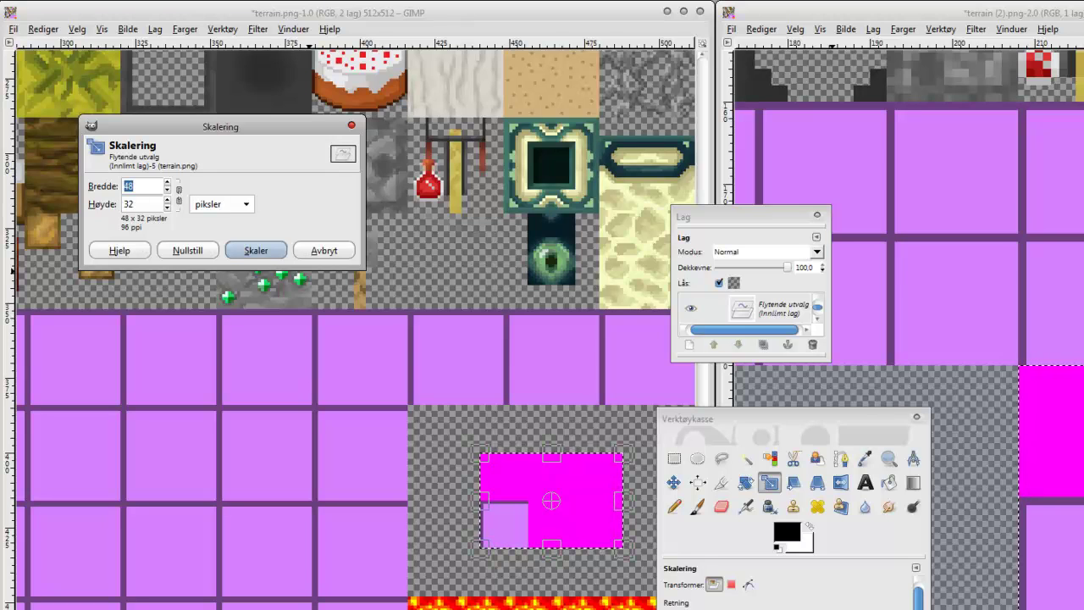
pyautogui.write('96')
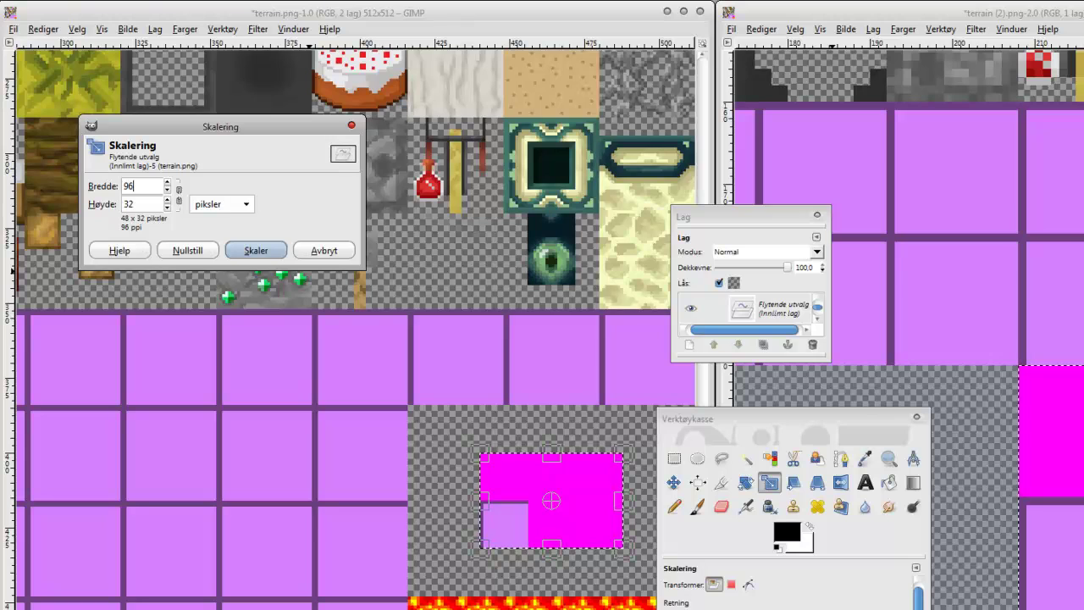
pyautogui.press('Tab')
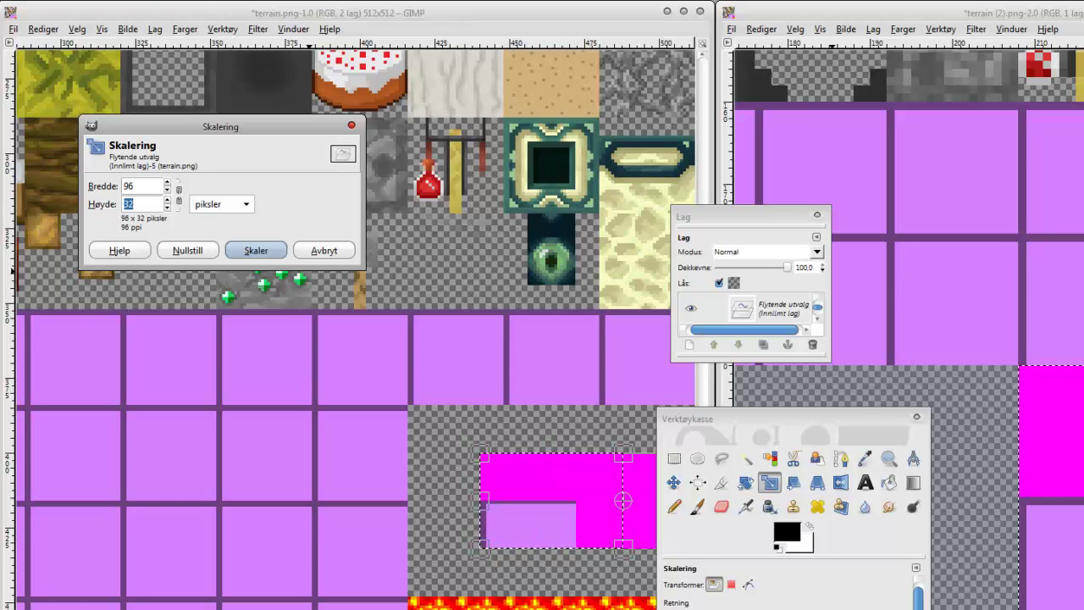
pyautogui.write('64')
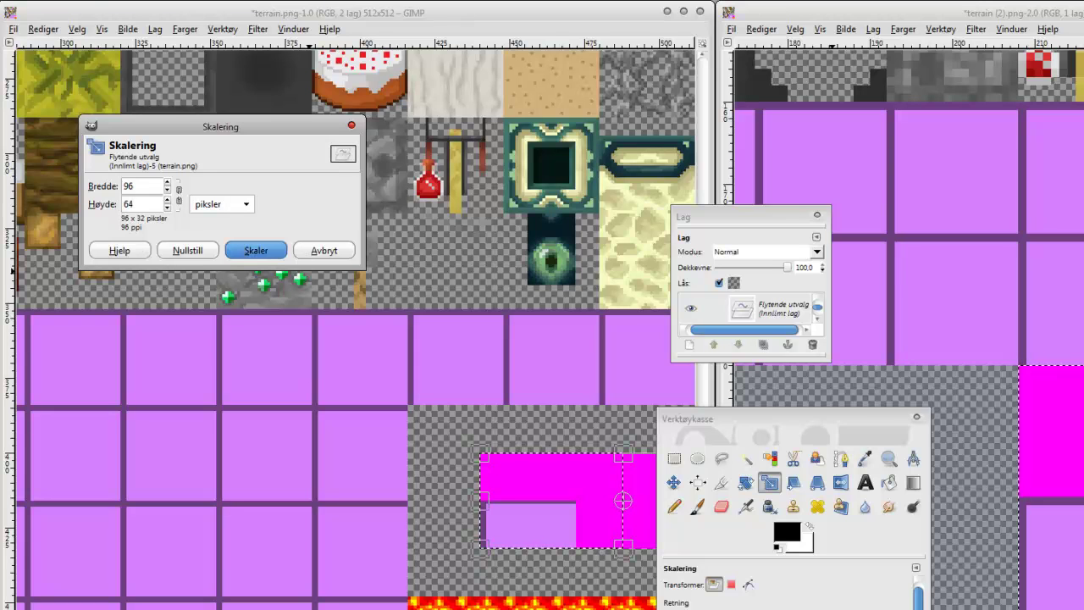
pyautogui.click(256, 250)
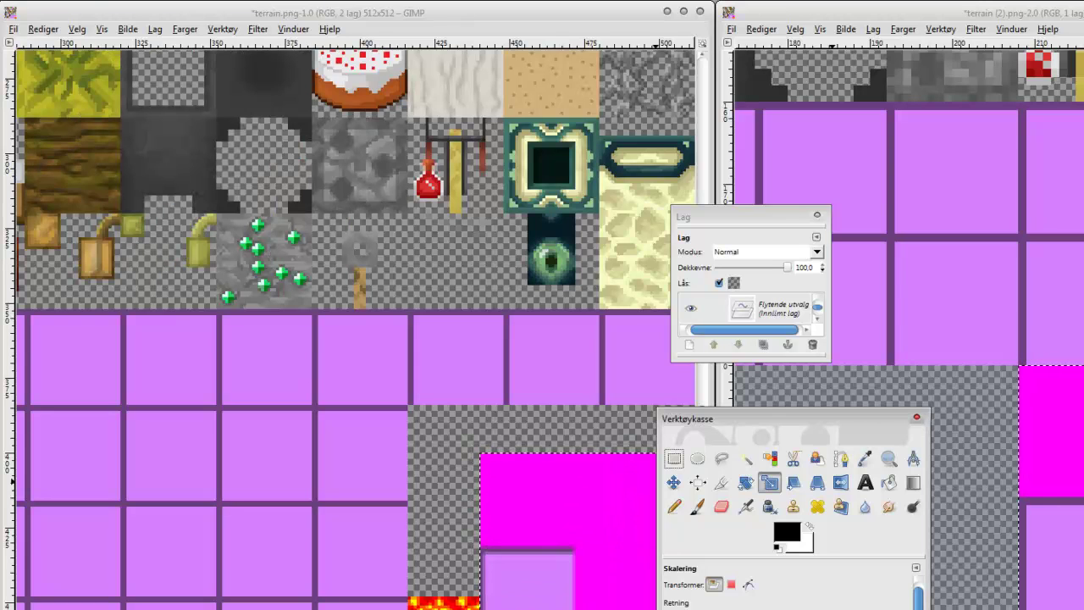
# Step: Move the scaled magenta blocks to fill the emptied rectangle above the lava exactly and anchor them
pyautogui.moveTo(745, 418); pyautogui.dragTo(873, 422)
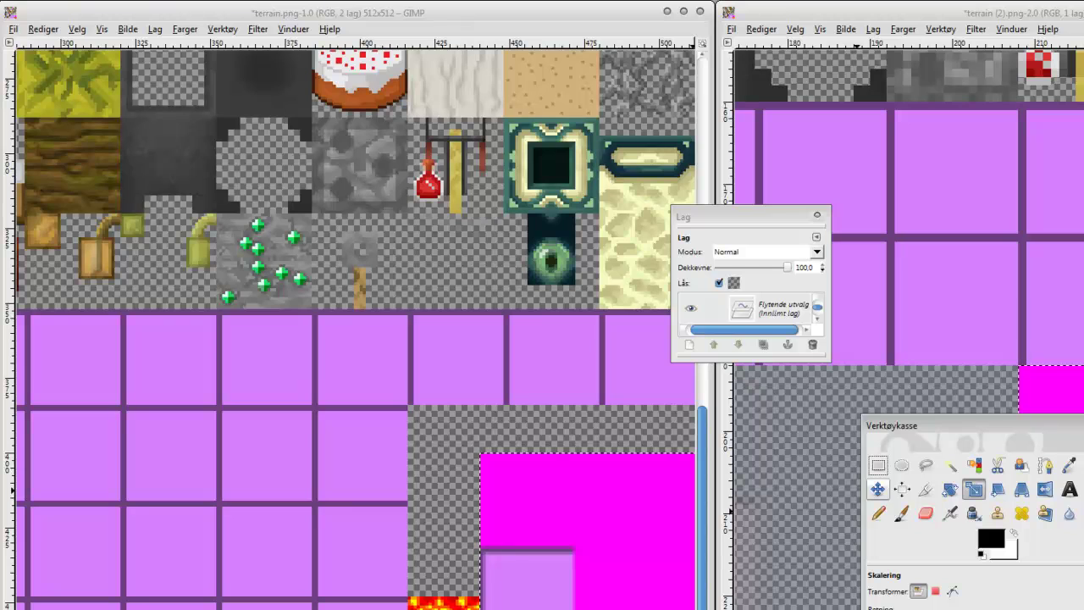
pyautogui.click(878, 489)
pyautogui.moveTo(624, 547); pyautogui.dragTo(552, 501)
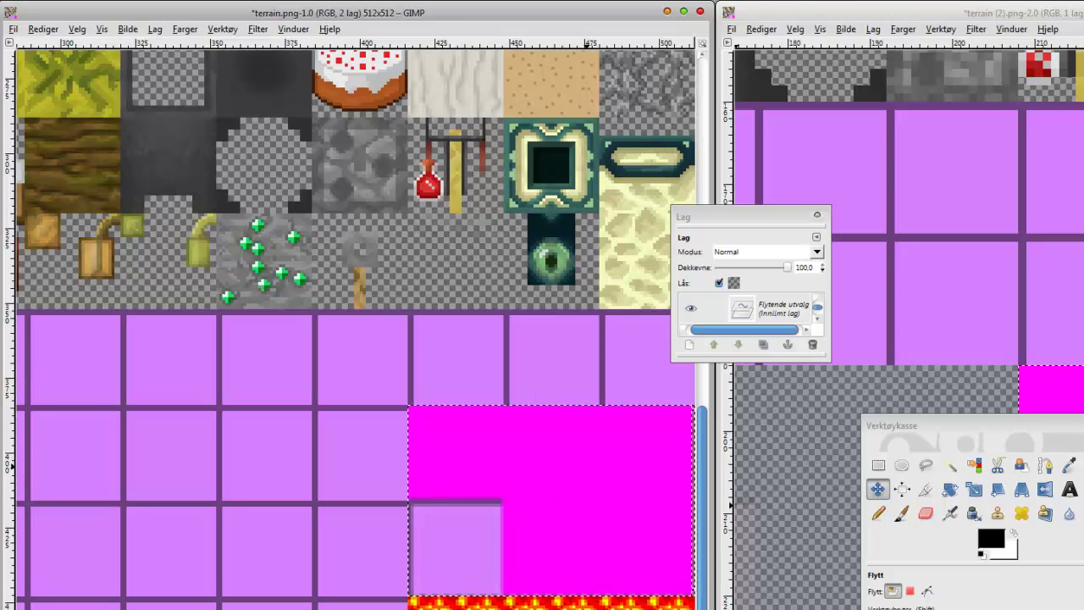
pyautogui.click(604, 604)
# Step: Check the edges of the anchored blocks in terrain.png and sample their magenta as the foreground color
pyautogui.scroll(2, 604, 603)
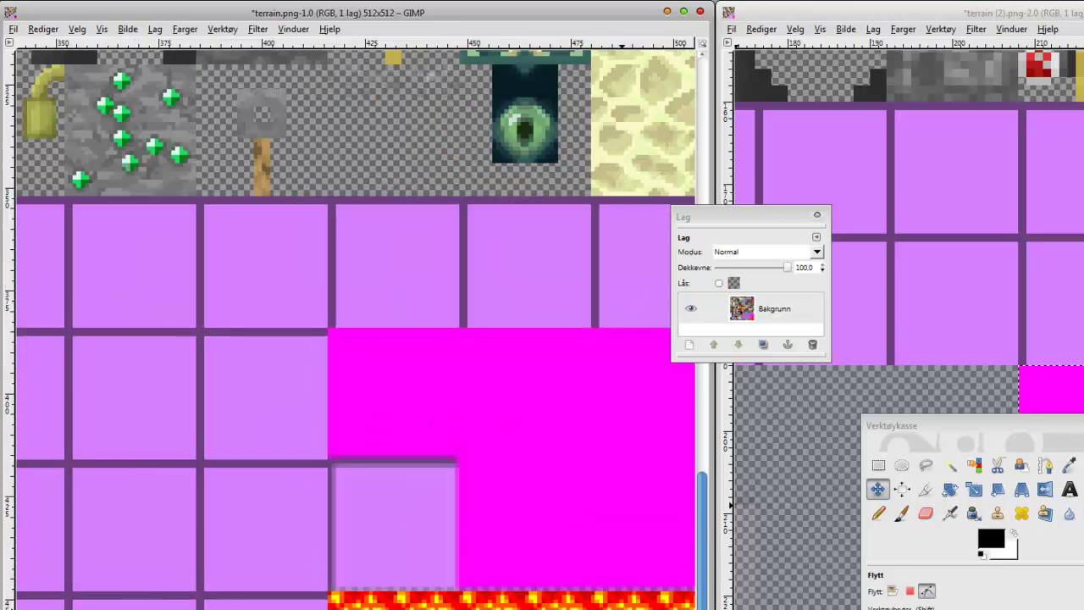
pyautogui.keyDown('ctrl'); pyautogui.scroll(3, 435, 572); pyautogui.keyUp('ctrl')
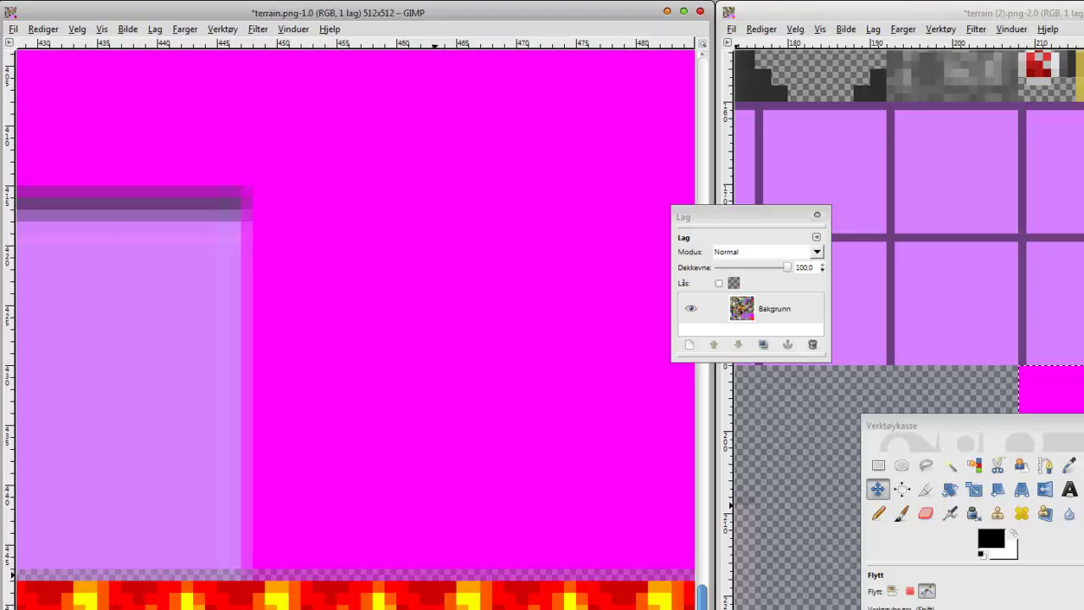
pyautogui.keyDown('ctrl'); pyautogui.scroll(1, 435, 572); pyautogui.keyUp('ctrl')
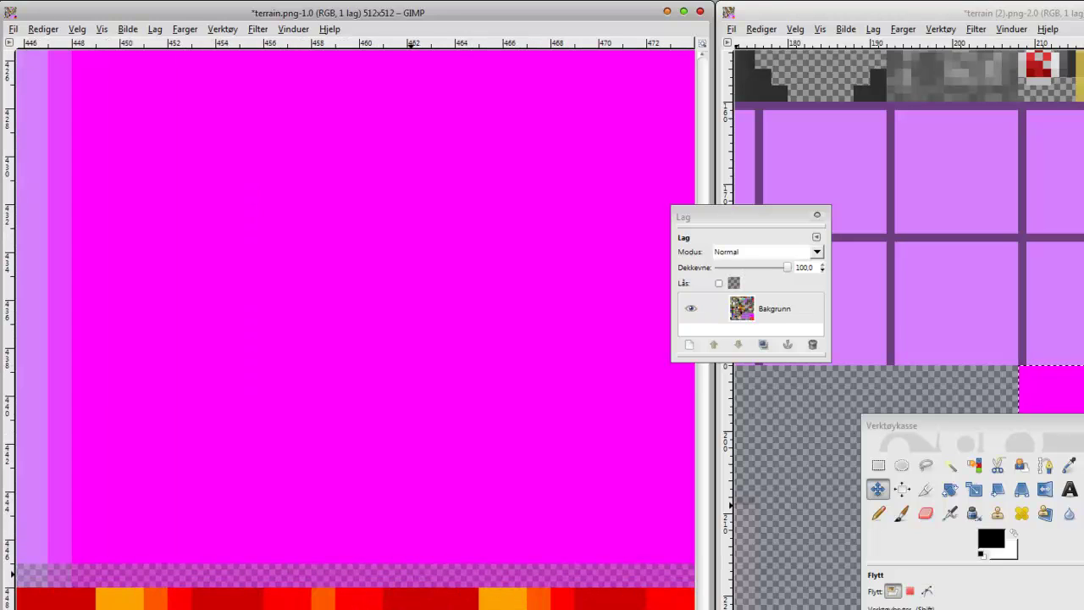
pyautogui.keyDown('ctrl'); pyautogui.scroll(-4, 410, 574); pyautogui.keyUp('ctrl')
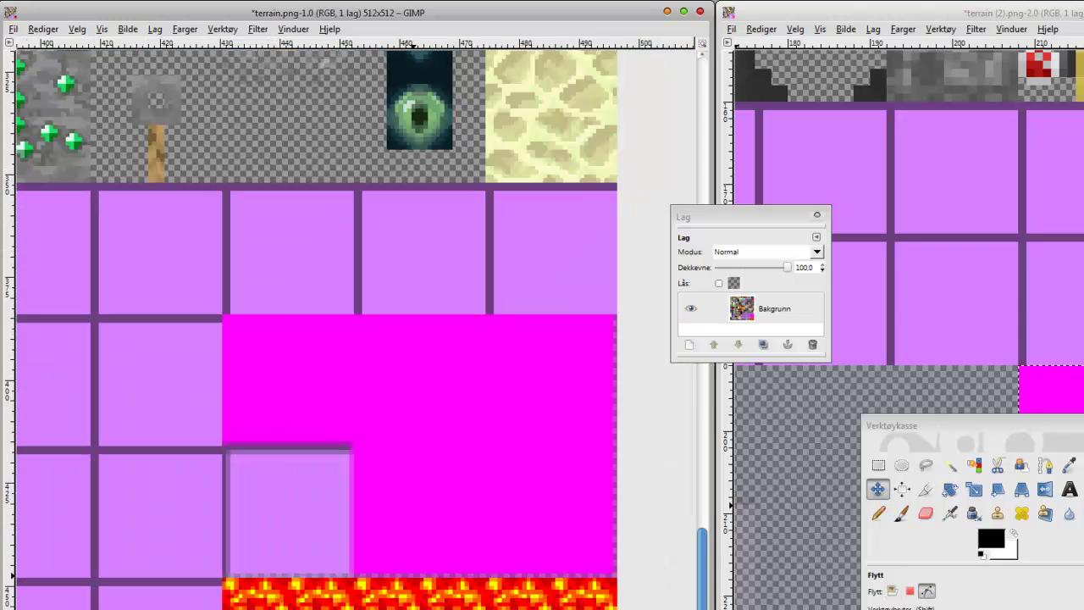
pyautogui.click(1070, 465)
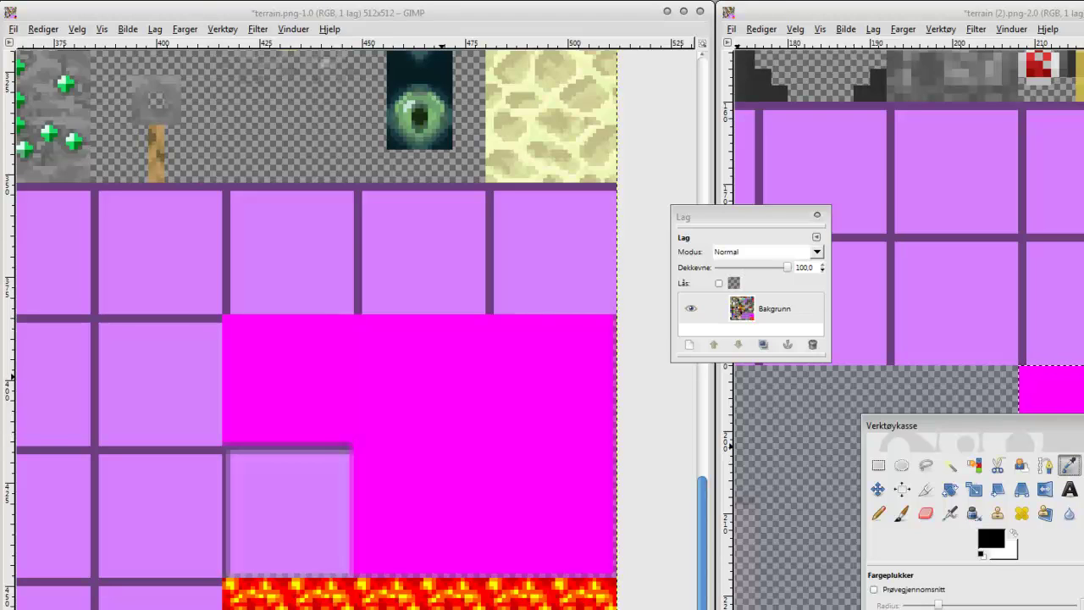
pyautogui.click(442, 379)
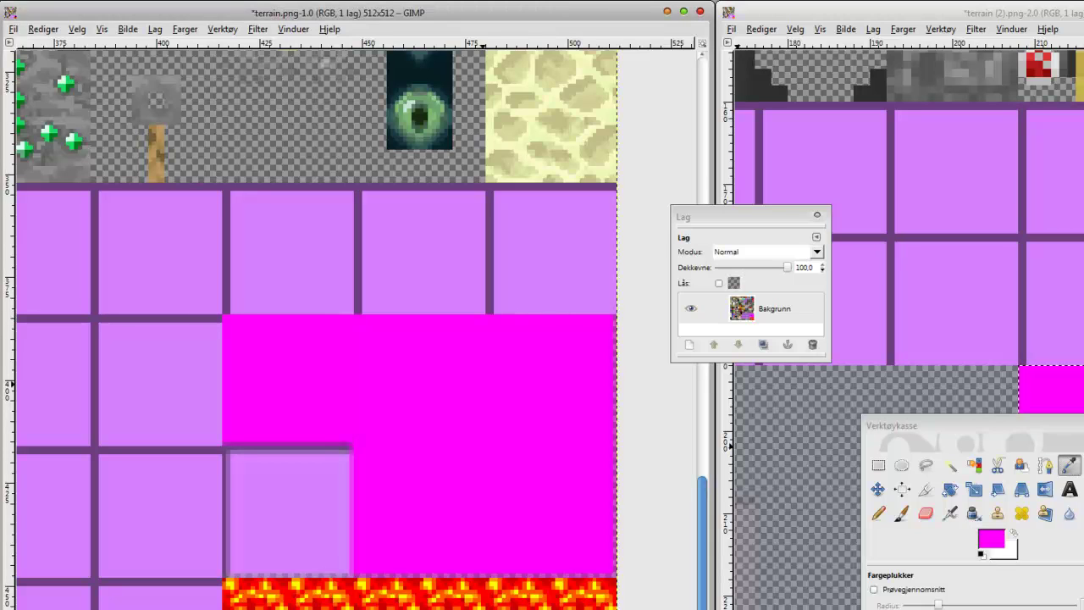
# Step: Select the rectangle around the magenta blocks above the lava and paint it completely with the sampled magenta
pyautogui.click(879, 465)
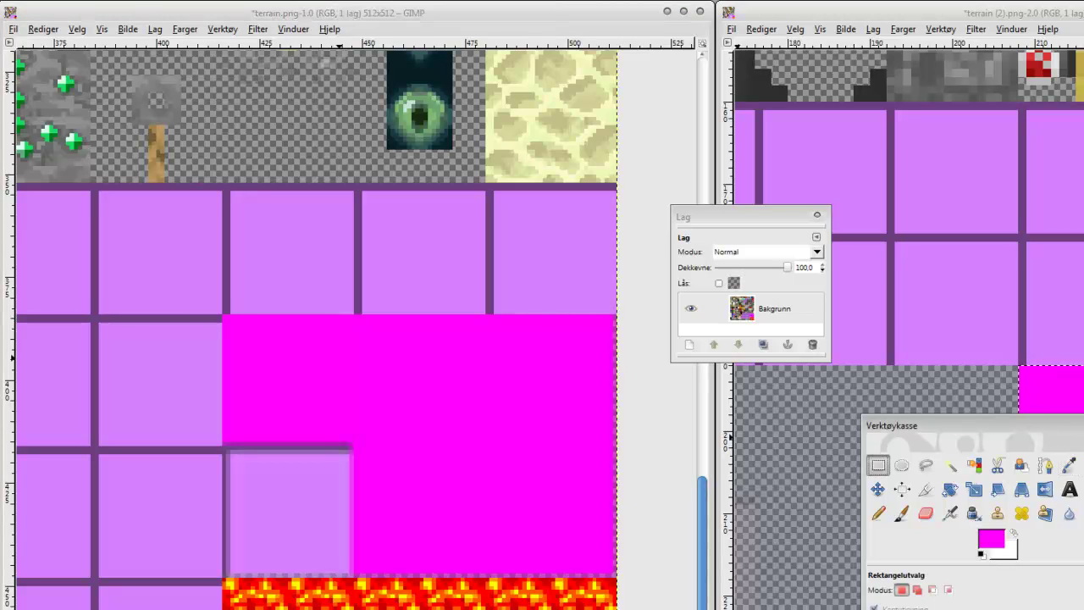
pyautogui.moveTo(223, 315); pyautogui.dragTo(616, 577)
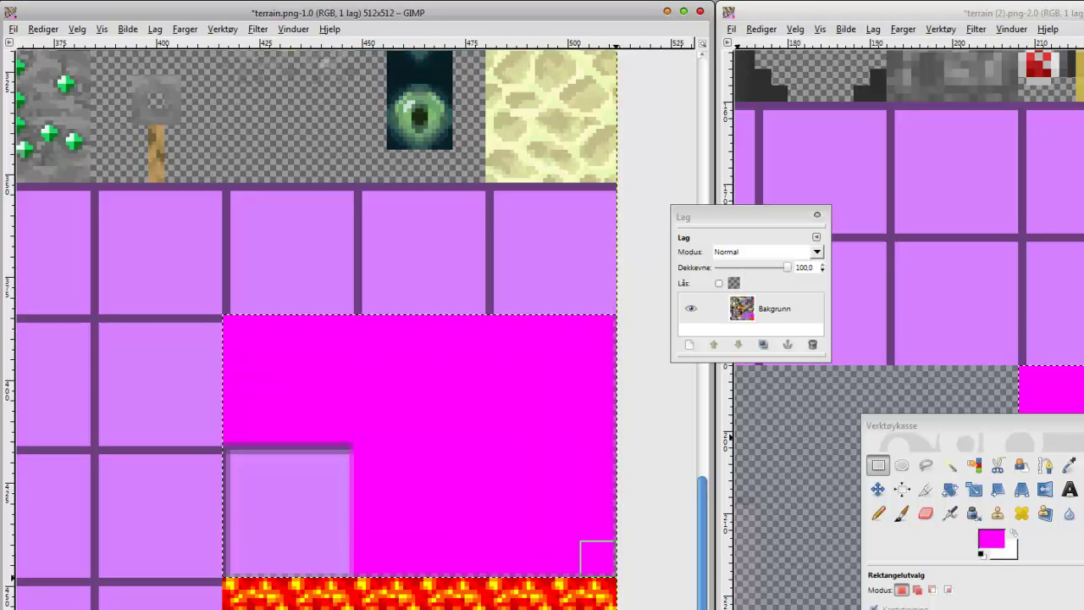
pyautogui.click(903, 514)
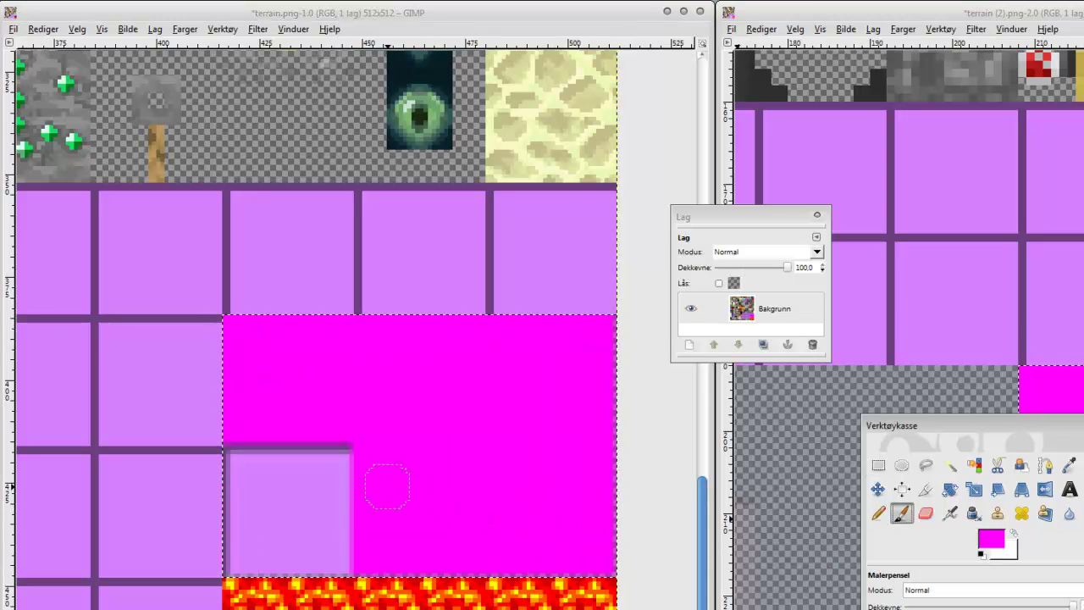
pyautogui.moveTo(382, 484)
pyautogui.mouseDown()
pyautogui.moveTo(254, 483)
pyautogui.moveTo(255, 506)
pyautogui.moveTo(342, 462)
pyautogui.moveTo(184, 547)
pyautogui.moveTo(499, 549)
pyautogui.mouseUp()
pyautogui.hotkey('ctrl', 'shift', 'a')
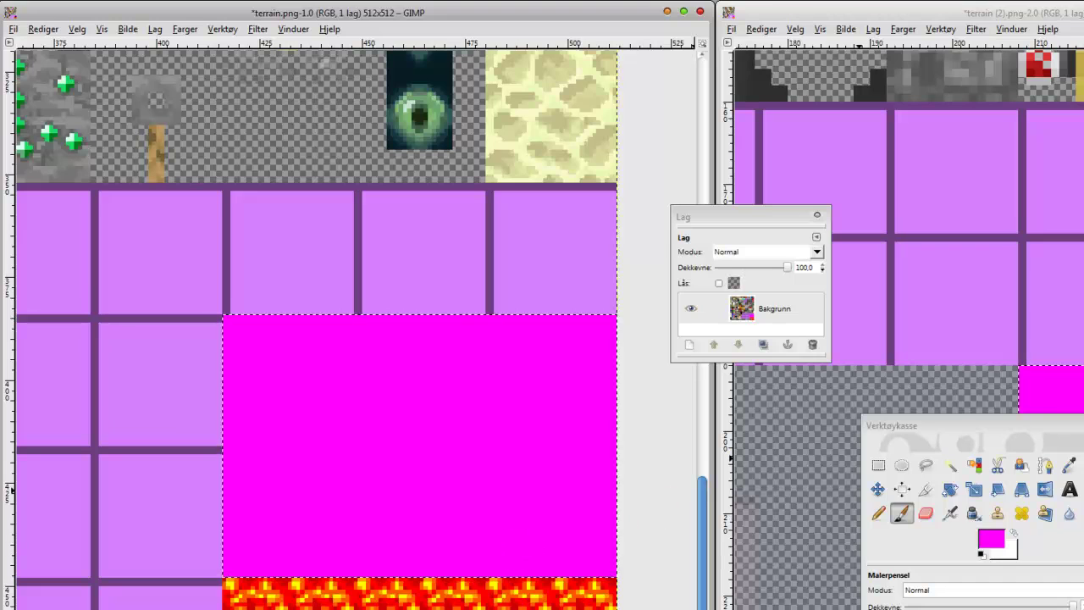
# Step: Replace the old selection in terrain (2).png by copying the 48 × 32 semi-transparent area directly left of the magenta blocks
pyautogui.moveTo(932, 425); pyautogui.dragTo(770, 433)
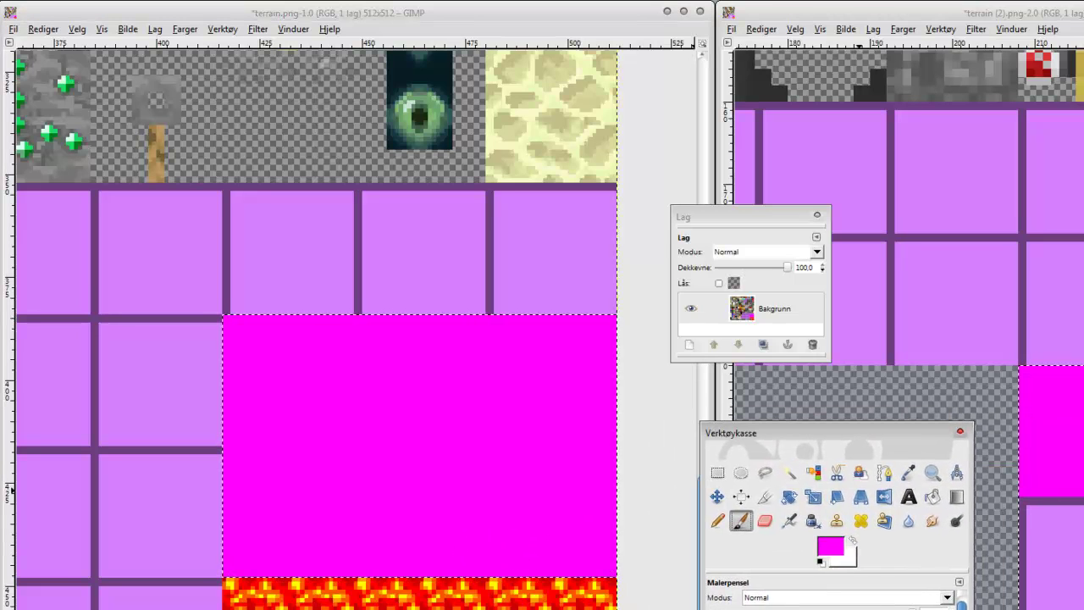
pyautogui.click(718, 472)
pyautogui.click(1054, 441)
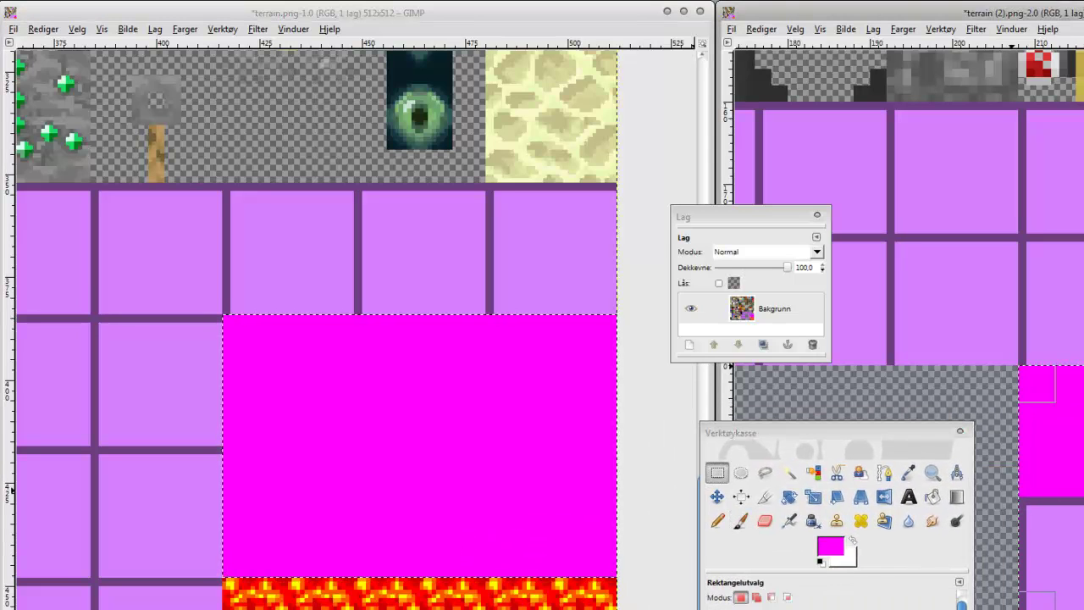
pyautogui.click(961, 400)
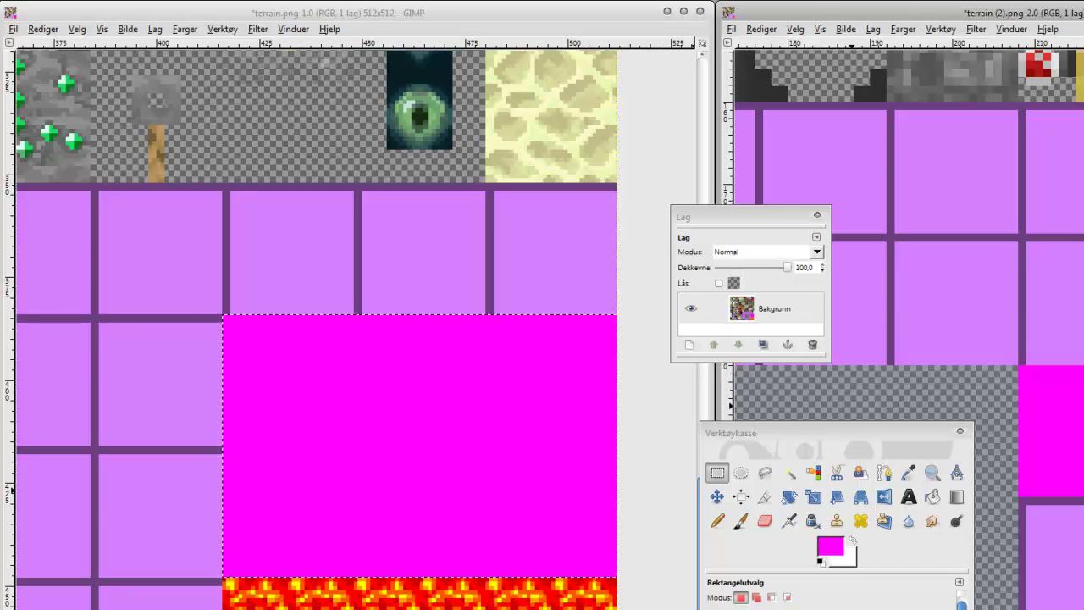
pyautogui.moveTo(763, 433); pyautogui.dragTo(448, 430)
pyautogui.moveTo(746, 217); pyautogui.dragTo(619, 213)
pyautogui.hscroll(-3, 908, 373)
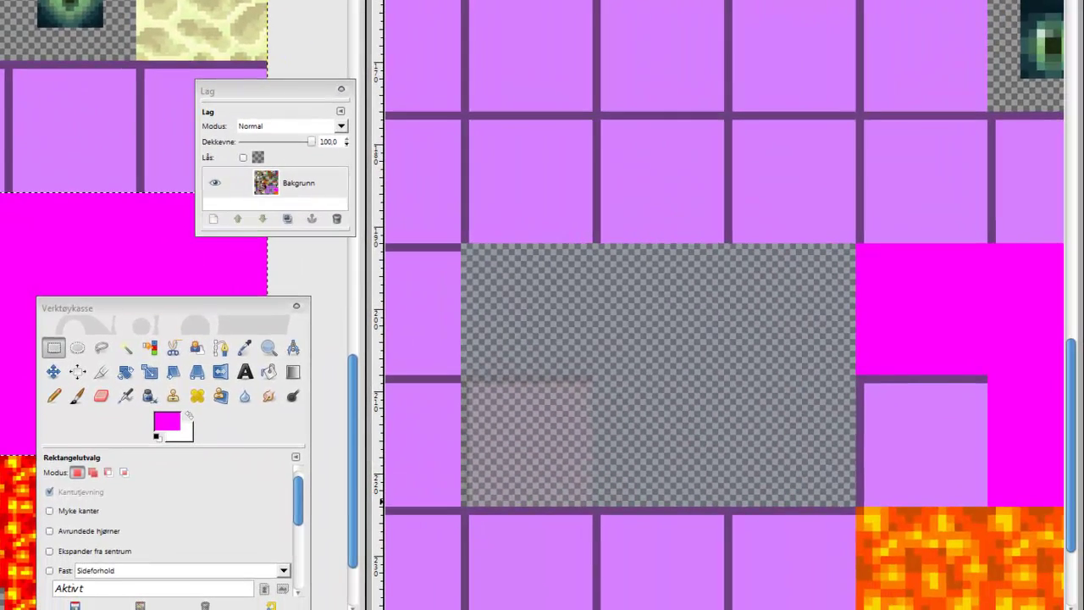
pyautogui.moveTo(462, 244); pyautogui.dragTo(856, 506)
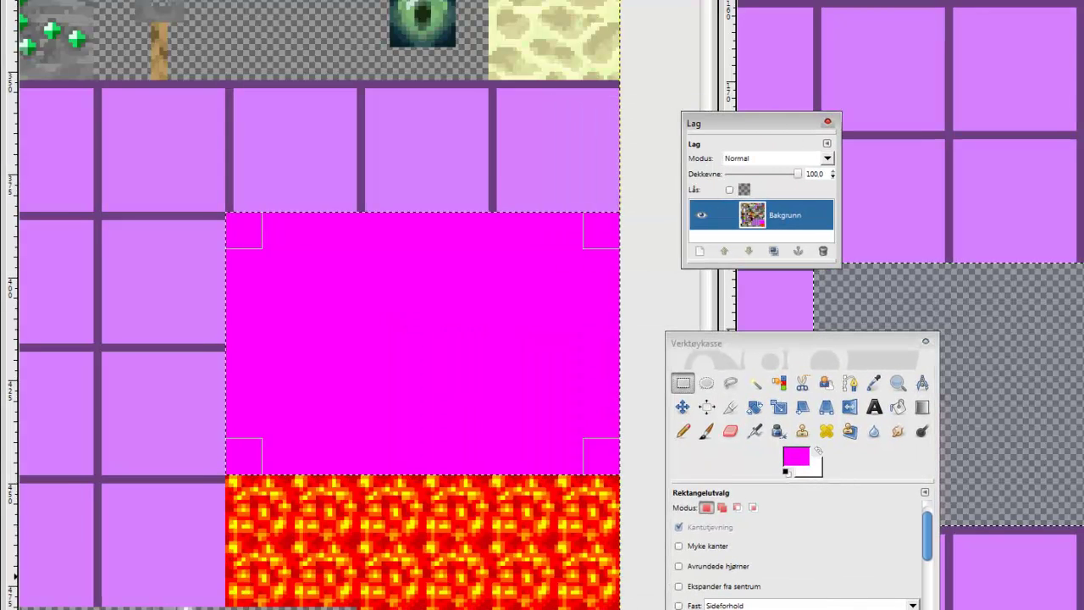
# Step: Shift the rectangular selection in terrain.png to the purple tiles directly left of the magenta area and delete its contents
pyautogui.hscroll(-3, 358, 339)
pyautogui.hscroll(1, 358, 338)
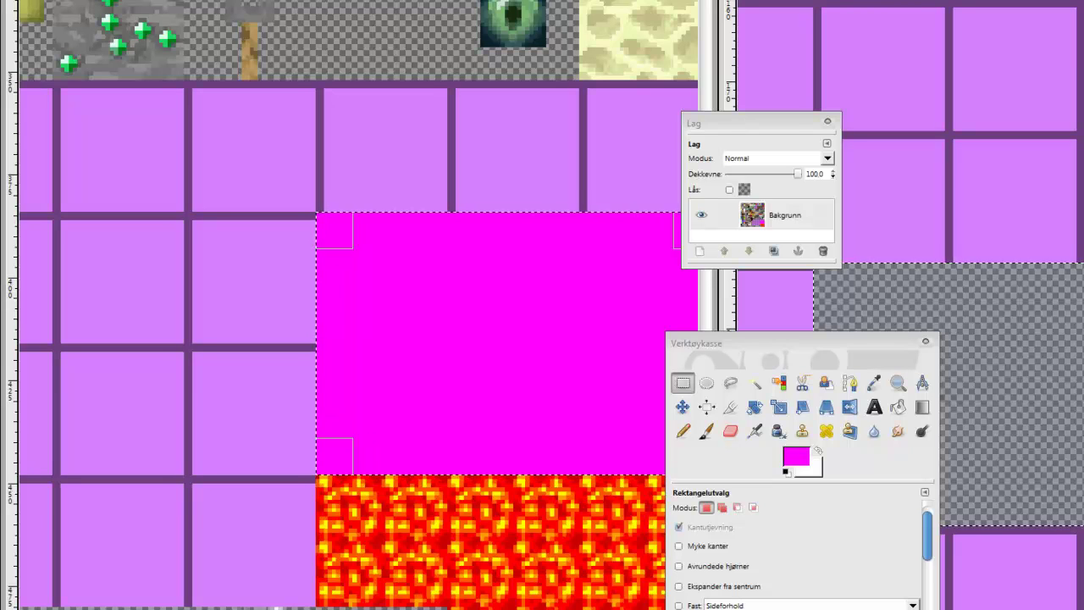
pyautogui.hscroll(1, 359, 305)
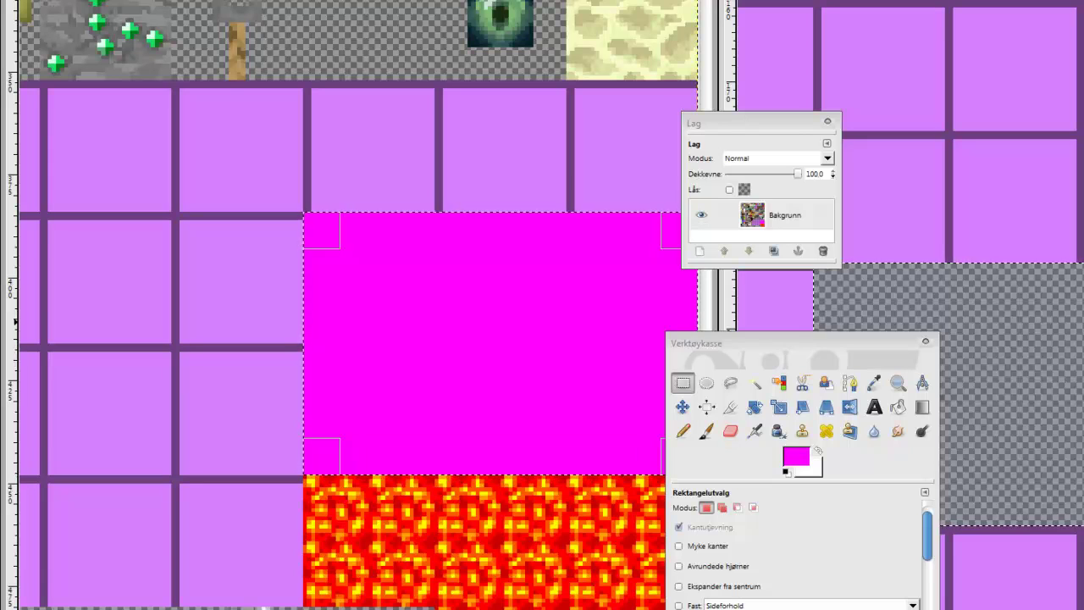
pyautogui.moveTo(501, 344); pyautogui.dragTo(105, 343)
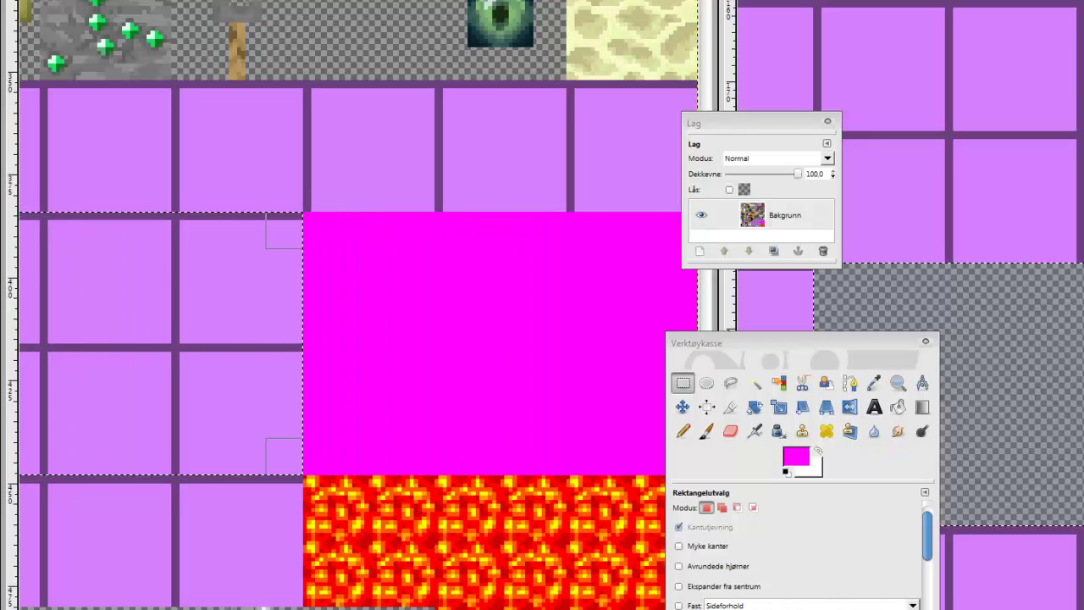
pyautogui.hscroll(-3, 105, 343)
pyautogui.hscroll(-1, 359, 343)
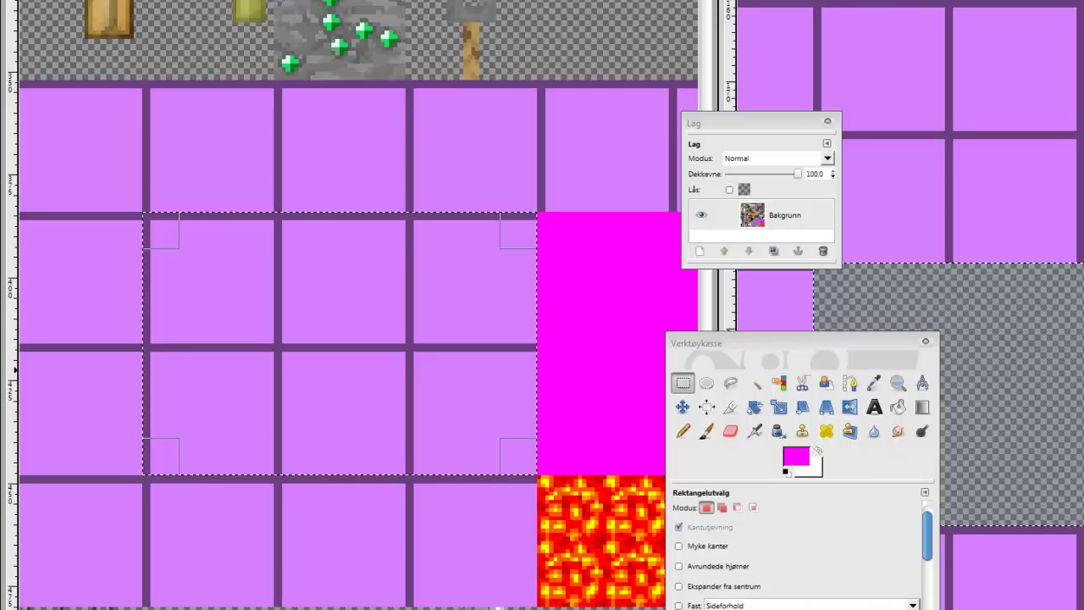
pyautogui.press('Delete')
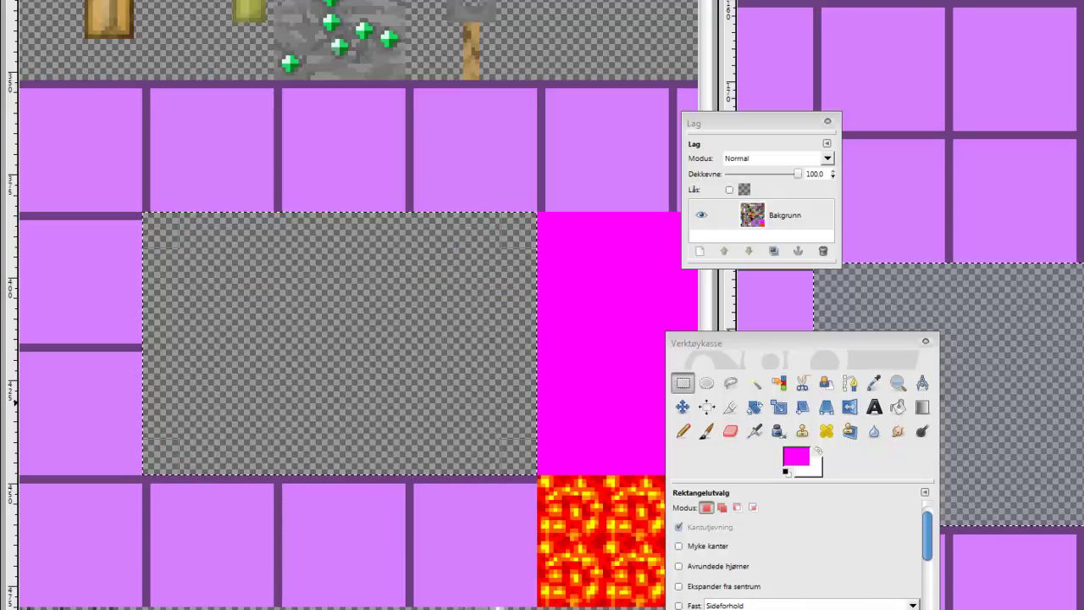
# Step: Paste the semi-transparent water blocks into terrain.png and scale them to 96 × 64 pixels
pyautogui.hotkey('ctrl', 'v')
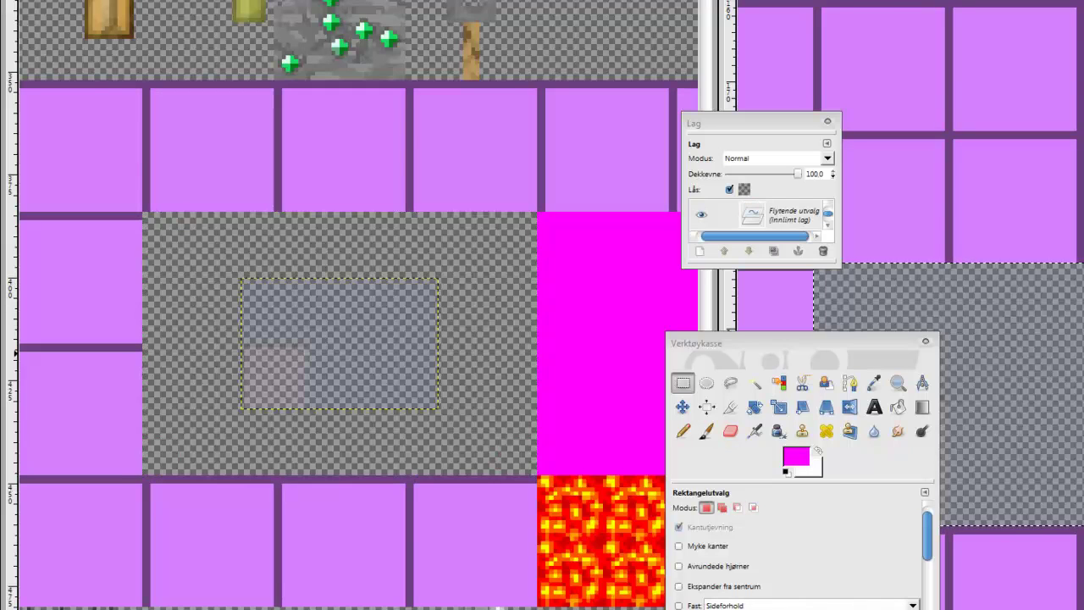
pyautogui.hotkey('shift', 't')
pyautogui.click(339, 353)
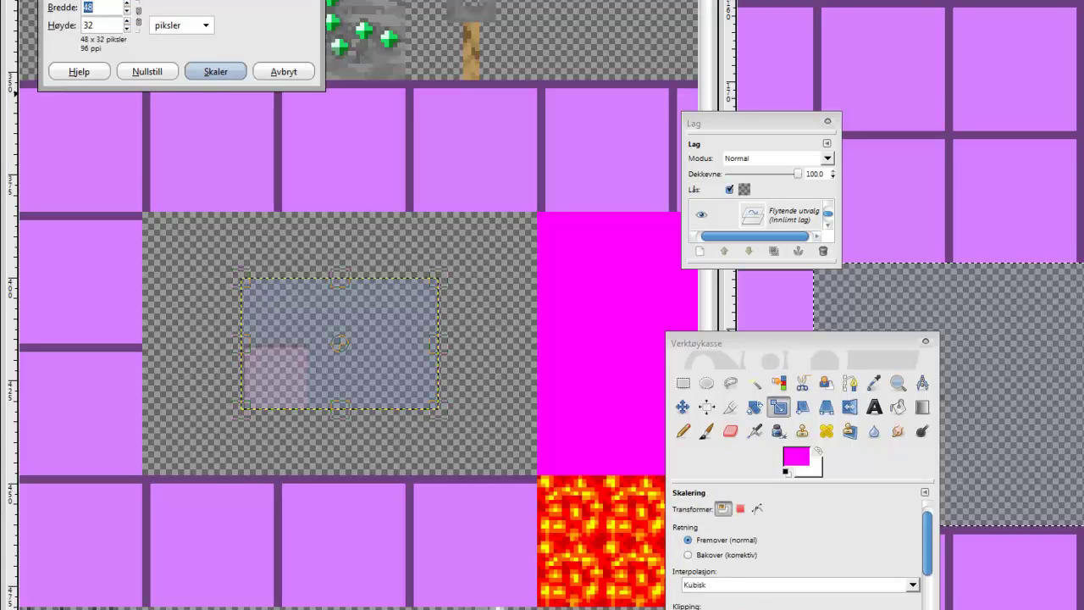
pyautogui.write('96')
pyautogui.press('Tab')
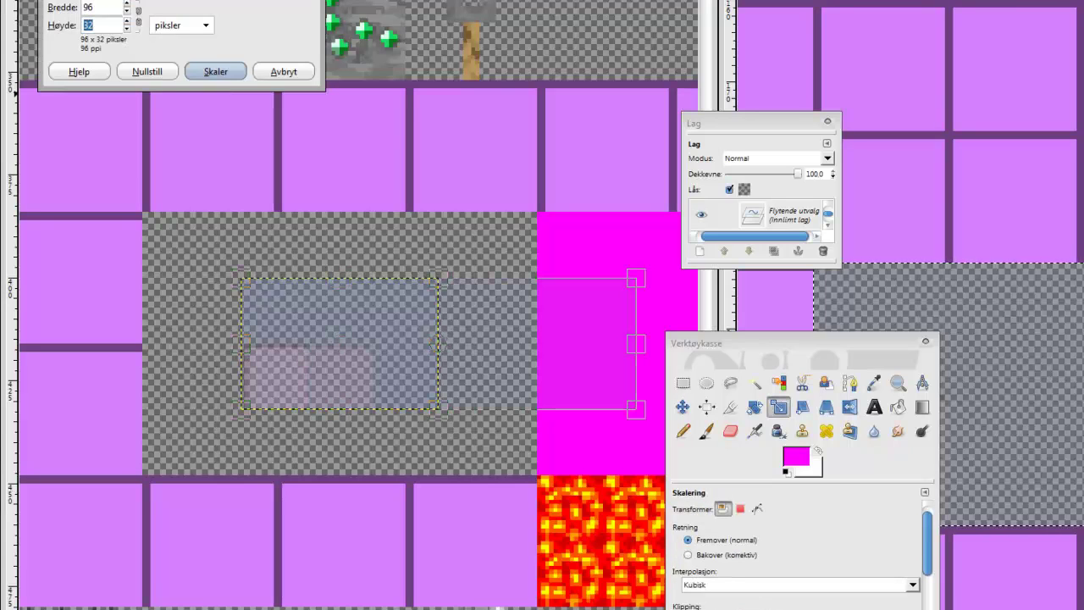
pyautogui.write('64')
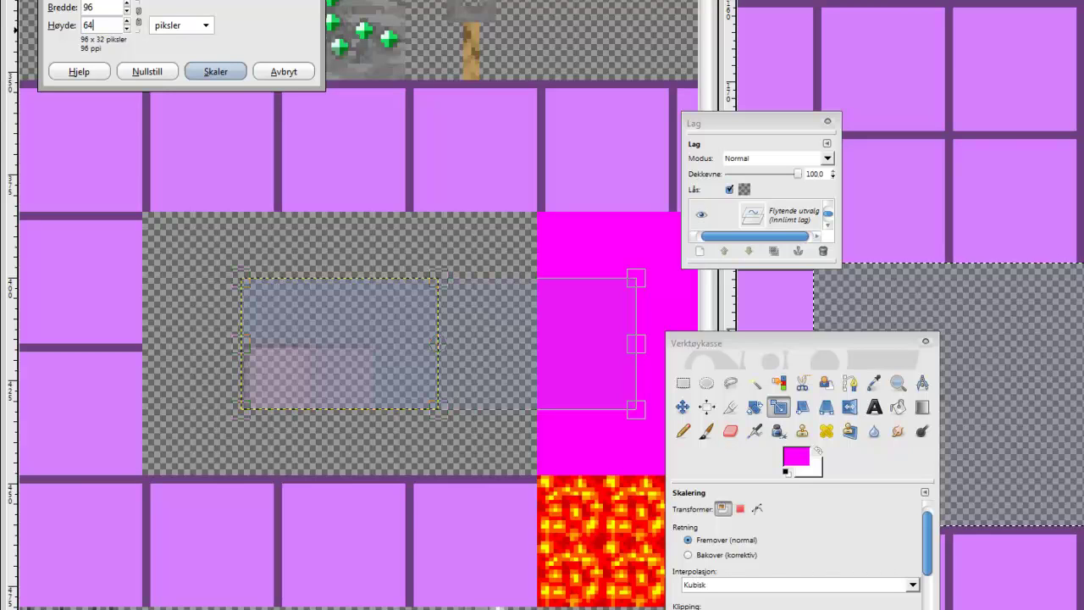
pyautogui.press('Return')
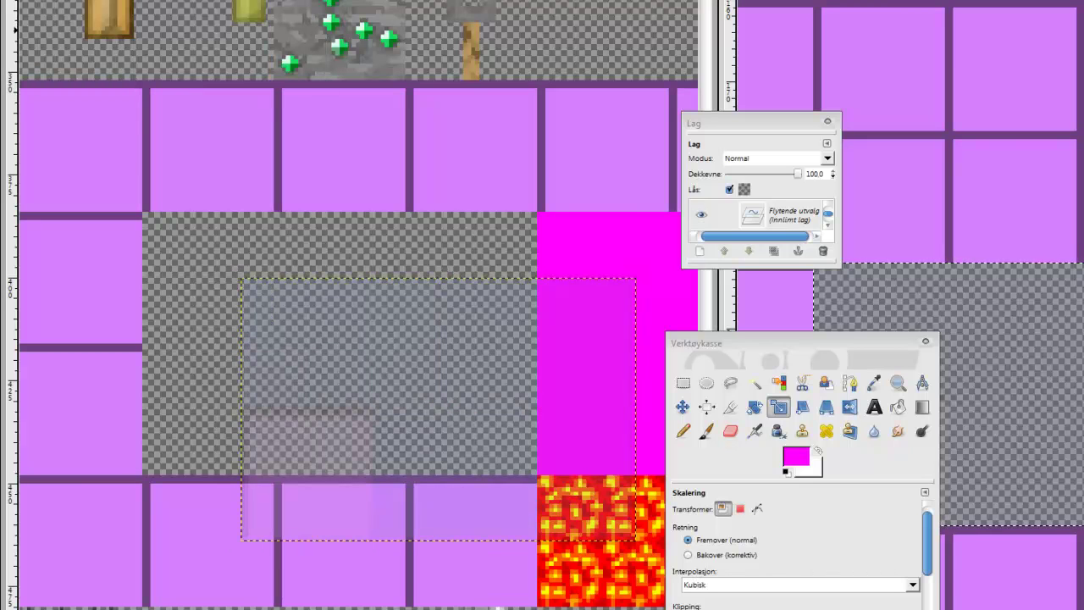
pyautogui.click(683, 407)
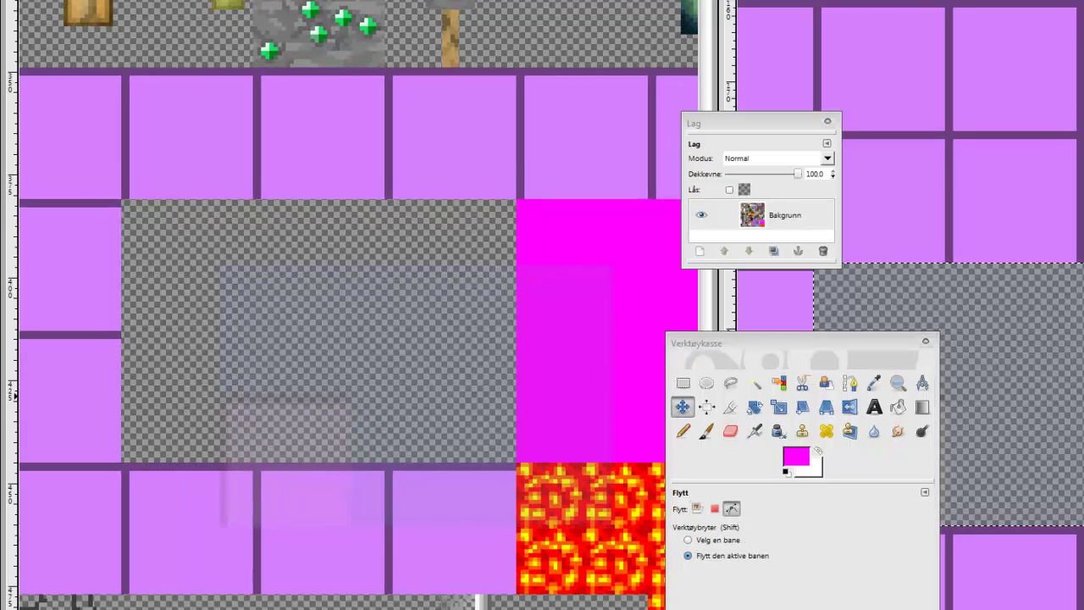
pyautogui.hotkey('ctrl', 'z')
pyautogui.hotkey('ctrl', 'z')
pyautogui.click(684, 384)
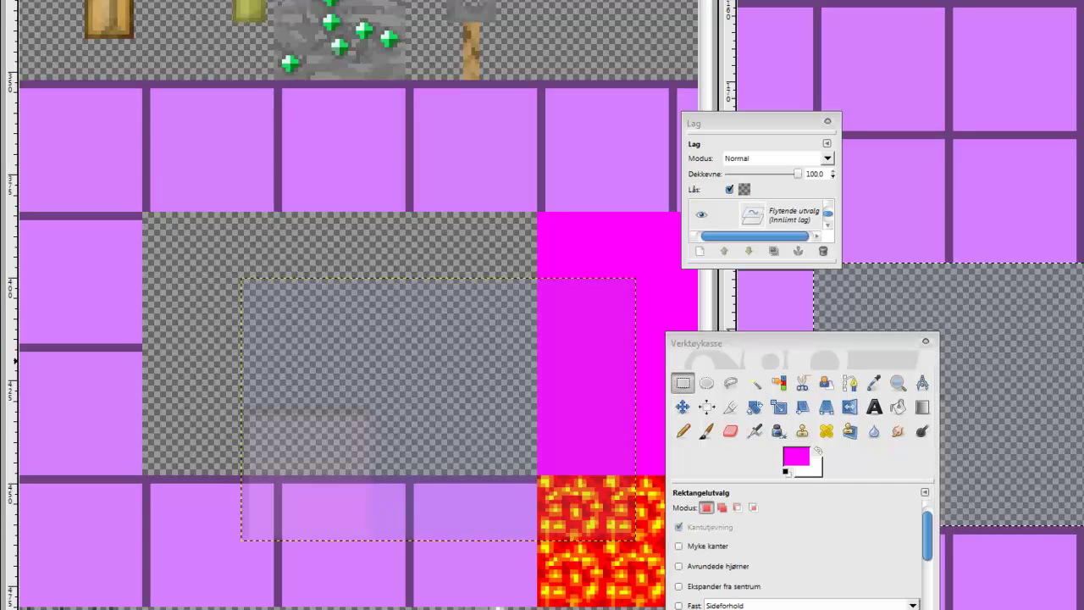
pyautogui.moveTo(504, 361); pyautogui.dragTo(437, 348)
pyautogui.click(683, 408)
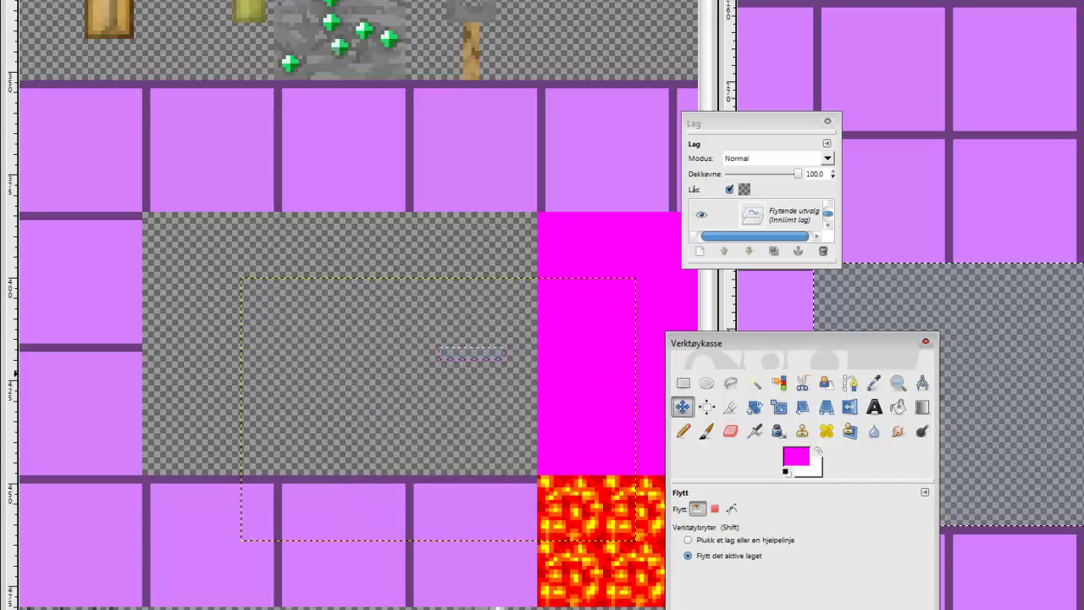
pyautogui.click(684, 384)
pyautogui.click(623, 386)
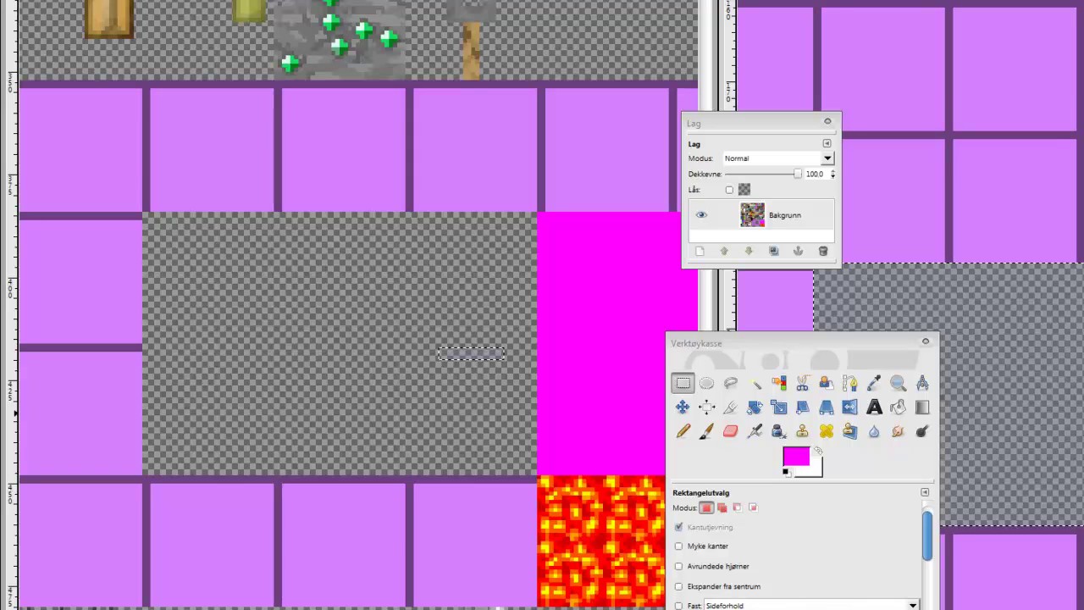
# Step: Paste the semi-transparent blocks into terrain.png again, align them with the cleared area beside the magenta blocks, and anchor them
pyautogui.hotkey('ctrl', 'v')
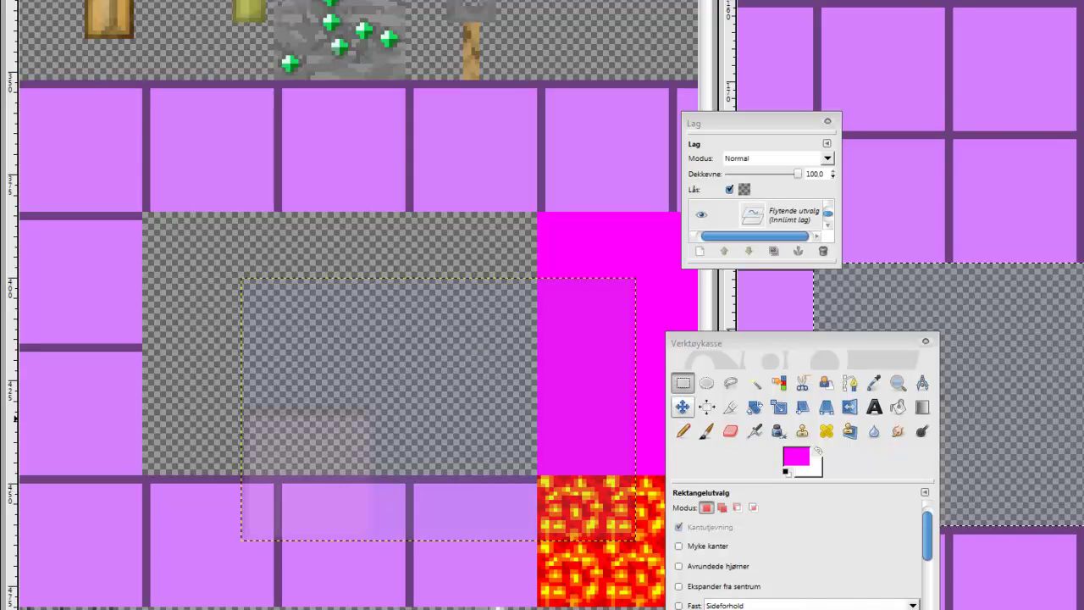
pyautogui.click(683, 407)
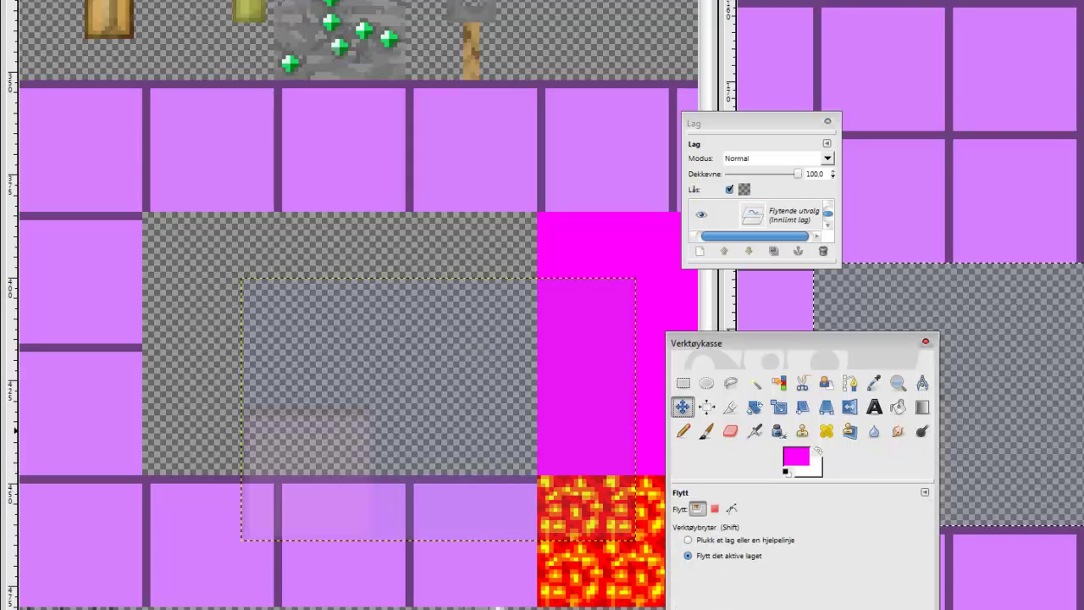
pyautogui.moveTo(445, 405); pyautogui.dragTo(337, 361)
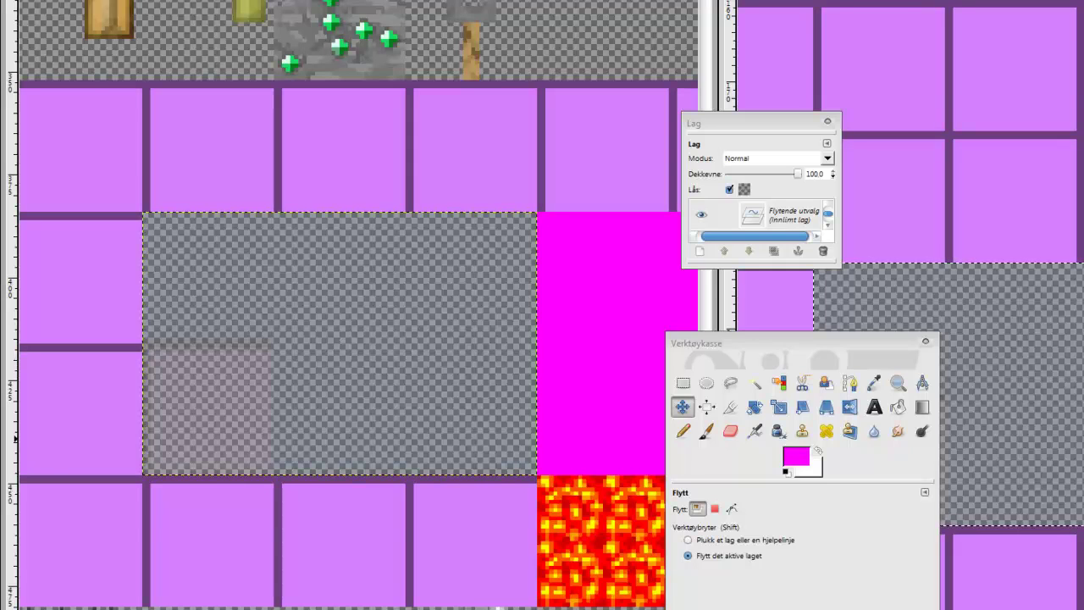
pyautogui.scroll(-1, 339, 437)
pyautogui.click(684, 383)
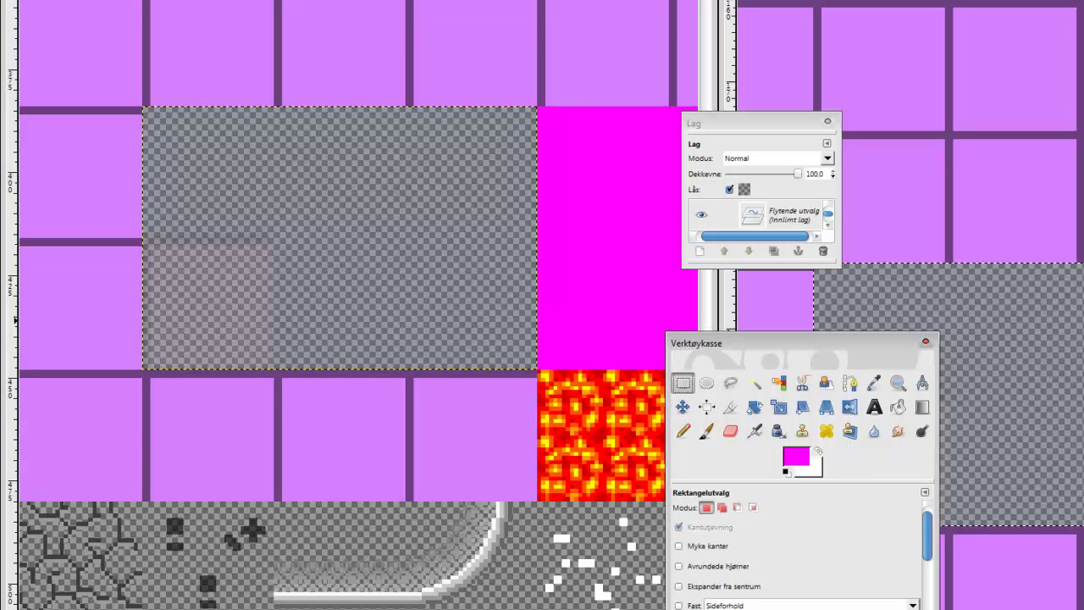
pyautogui.click(604, 305)
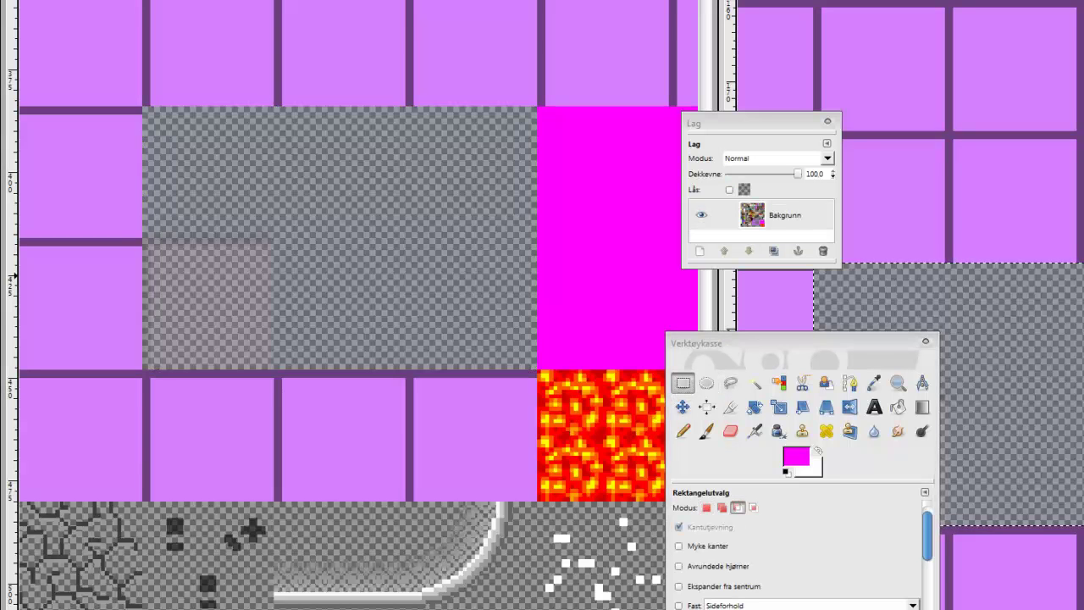
# Step: Replace the tinted patch at the lower left of the semi-transparent area with a copy of the clean block beside it
pyautogui.scroll(3, 215, 279)
pyautogui.scroll(-1, 203, 208)
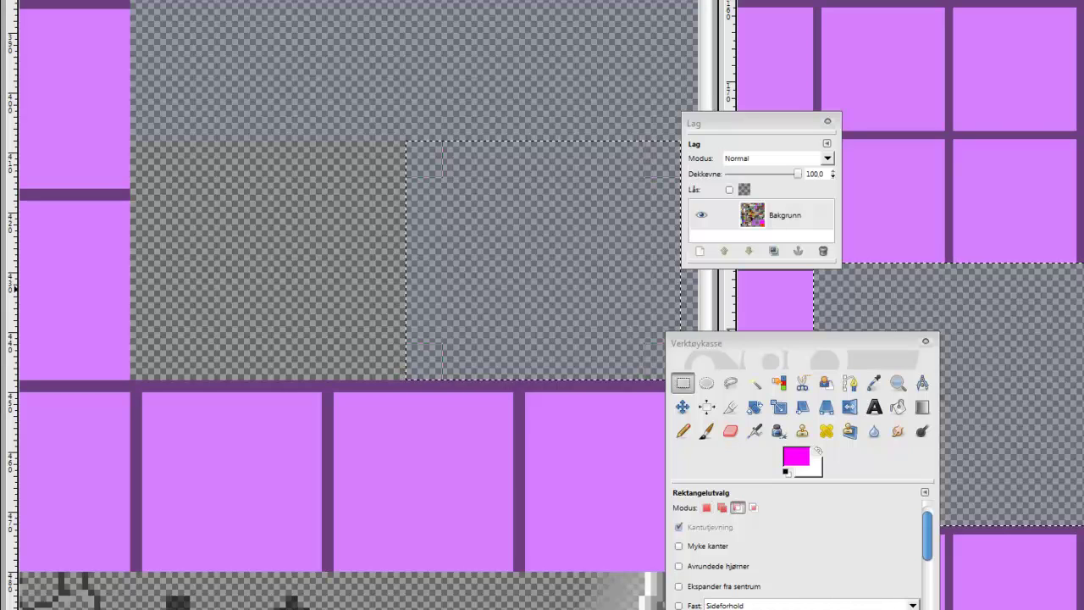
pyautogui.moveTo(543, 290); pyautogui.dragTo(268, 293)
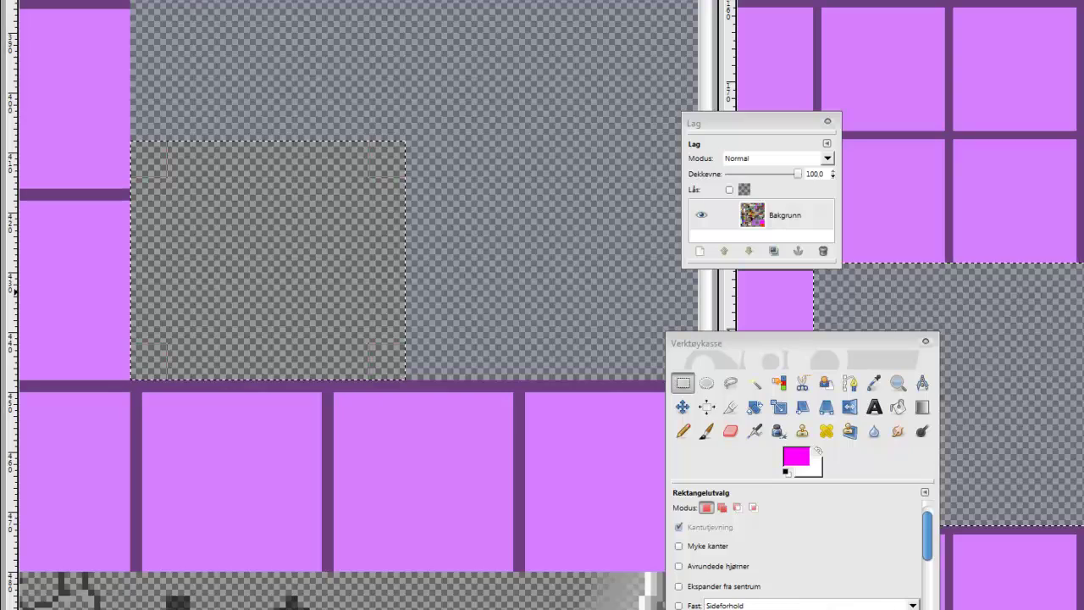
pyautogui.press('ctrl')
pyautogui.hotkey('ctrl', 'v')
pyautogui.click(474, 300)
pyautogui.scroll(1, 474, 303)
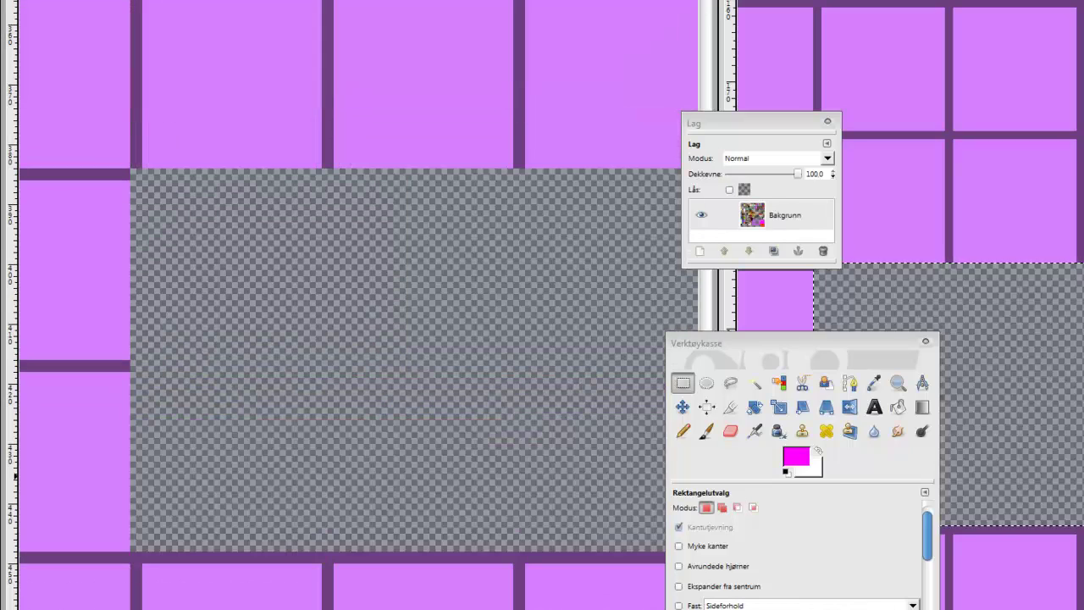
# Step: Inspect the semi-transparent and magenta water areas in terrain.png, up close and as a whole
pyautogui.hscroll(2, 364, 356)
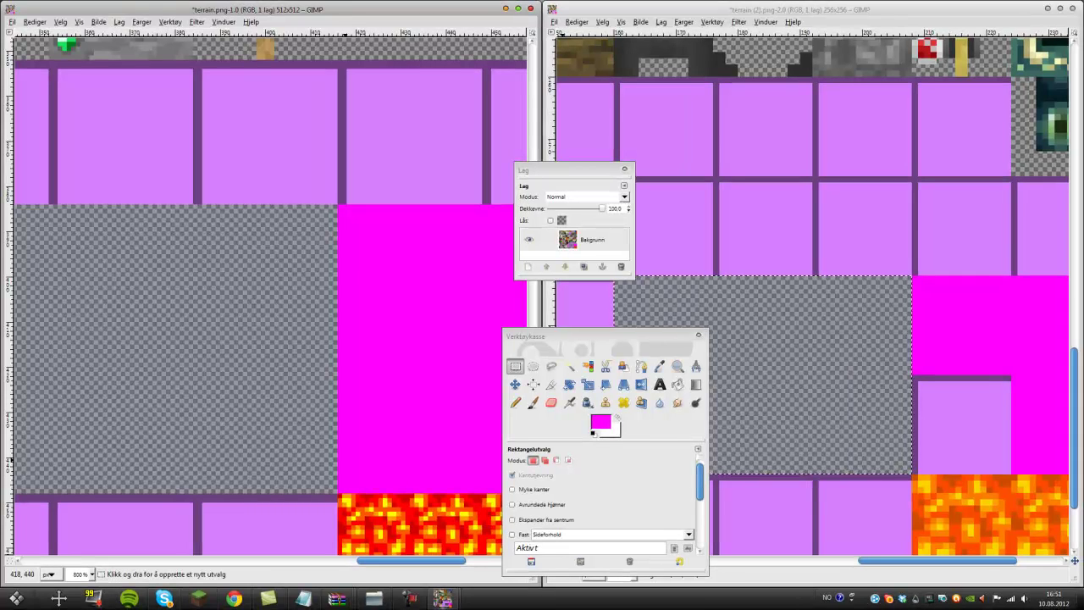
pyautogui.scroll(-1, 345, 460)
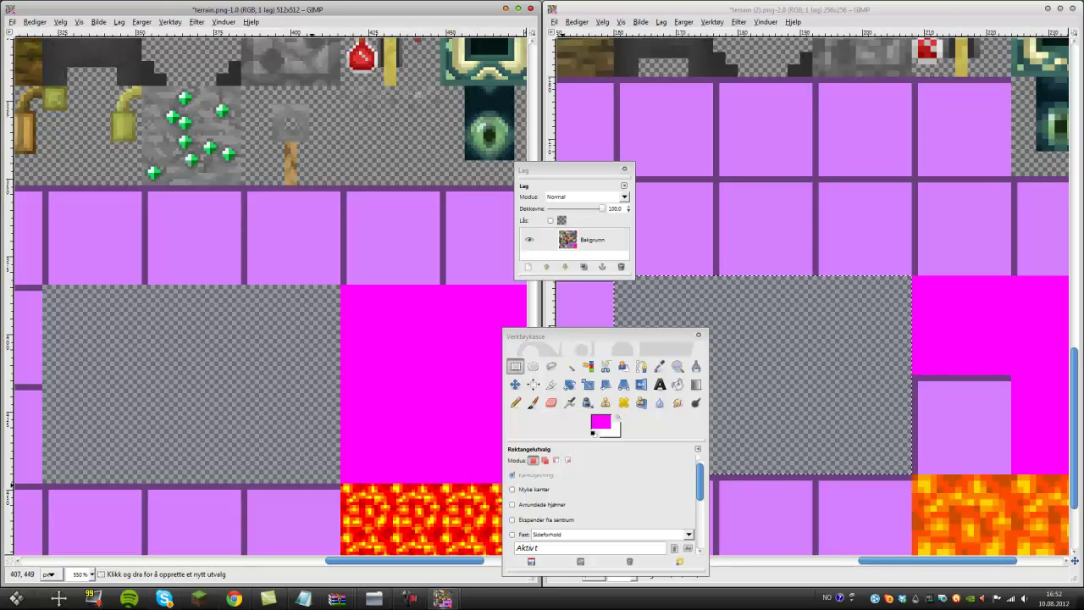
pyautogui.scroll(-3, 269, 296)
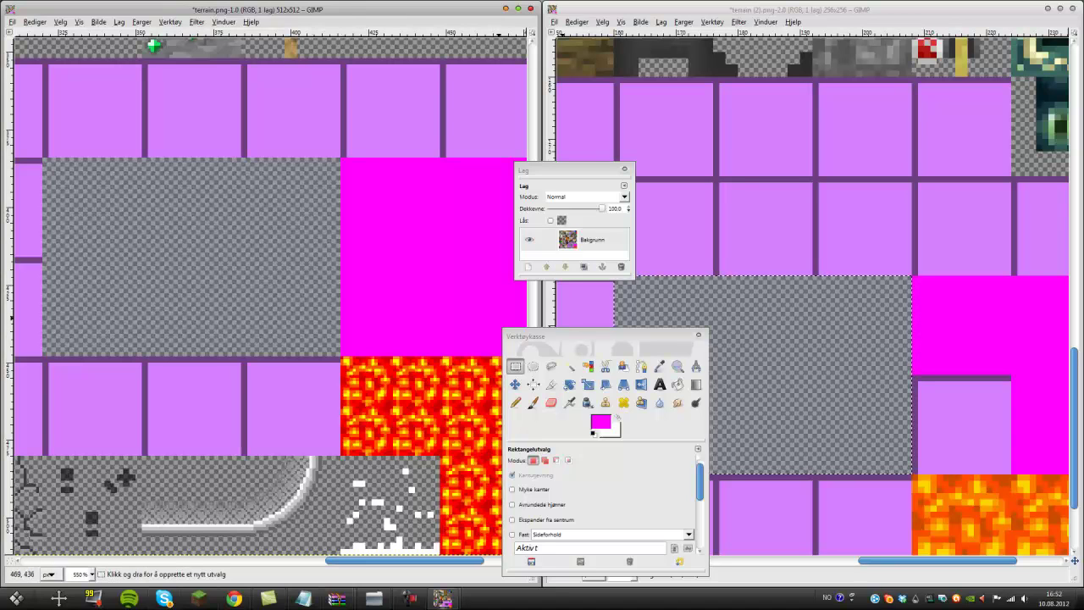
pyautogui.keyDown('ctrl'); pyautogui.scroll(3, 274, 270); pyautogui.keyUp('ctrl')
pyautogui.keyDown('ctrl'); pyautogui.scroll(1, 266, 297); pyautogui.keyUp('ctrl')
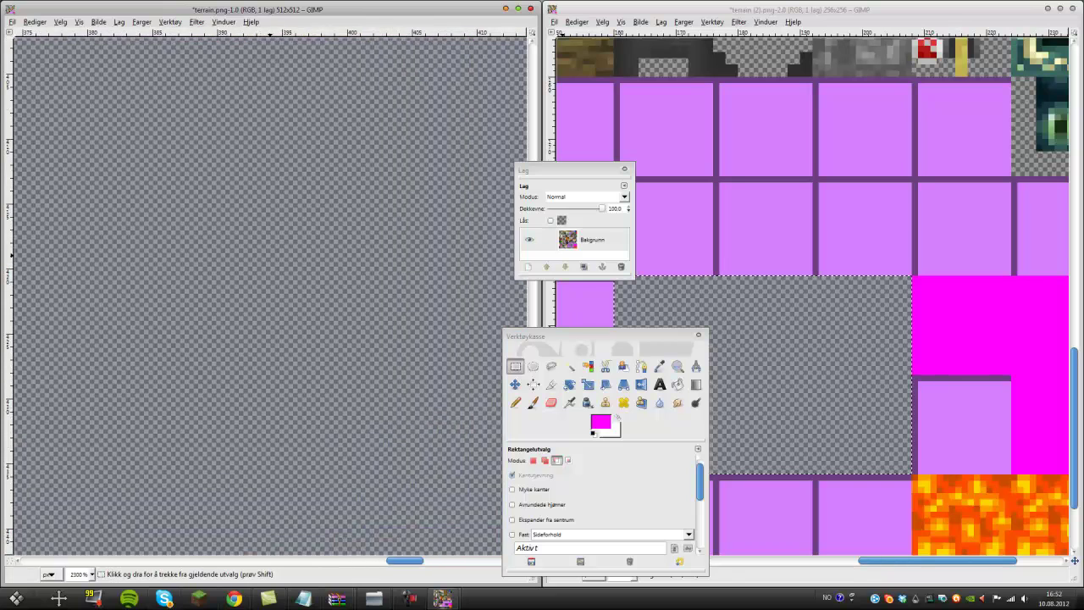
pyautogui.keyDown('ctrl'); pyautogui.scroll(-4, 266, 296); pyautogui.keyUp('ctrl')
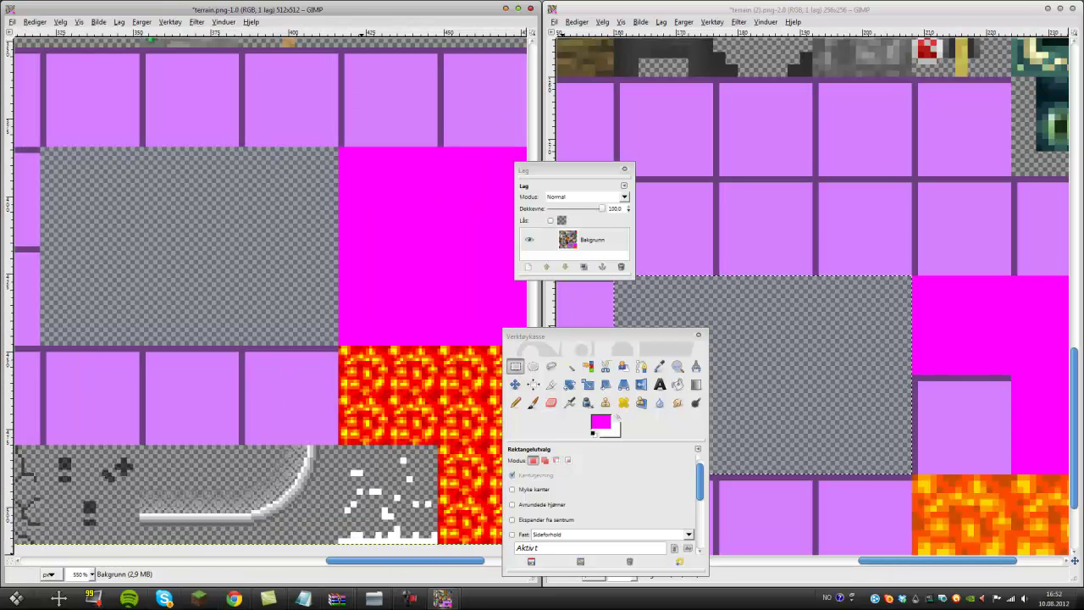
pyautogui.hscroll(3, 361, 339)
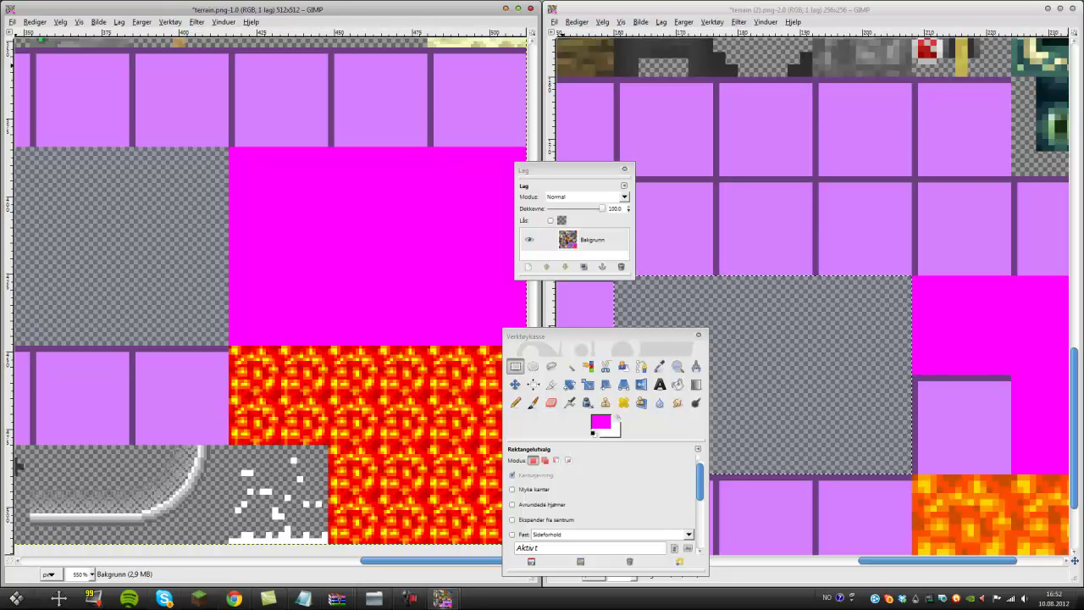
# Step: Save terrain.png under its existing name and close the image
pyautogui.click(12, 22)
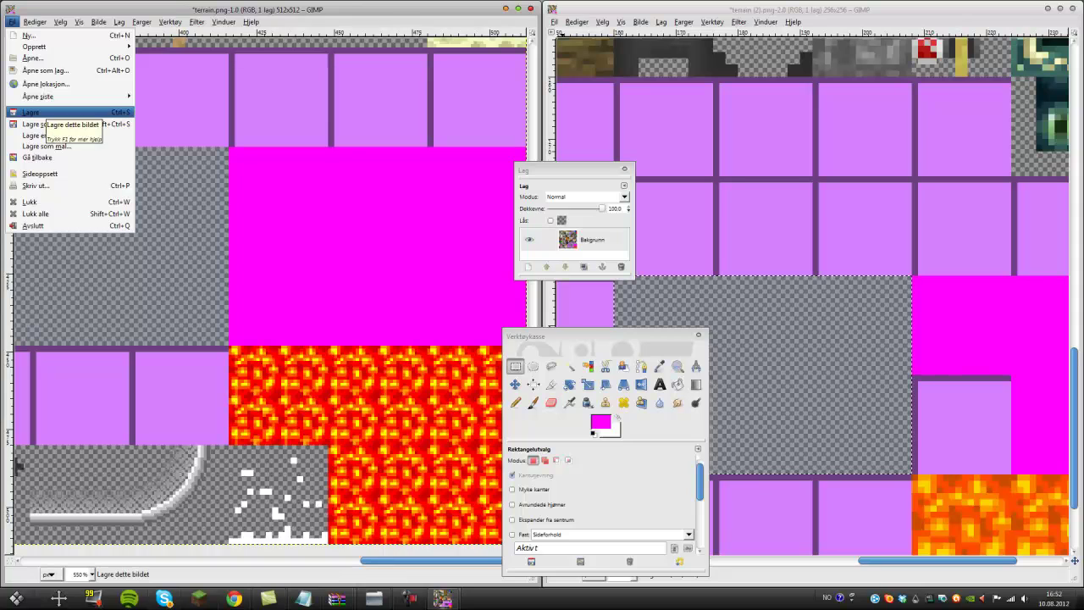
pyautogui.click(38, 114)
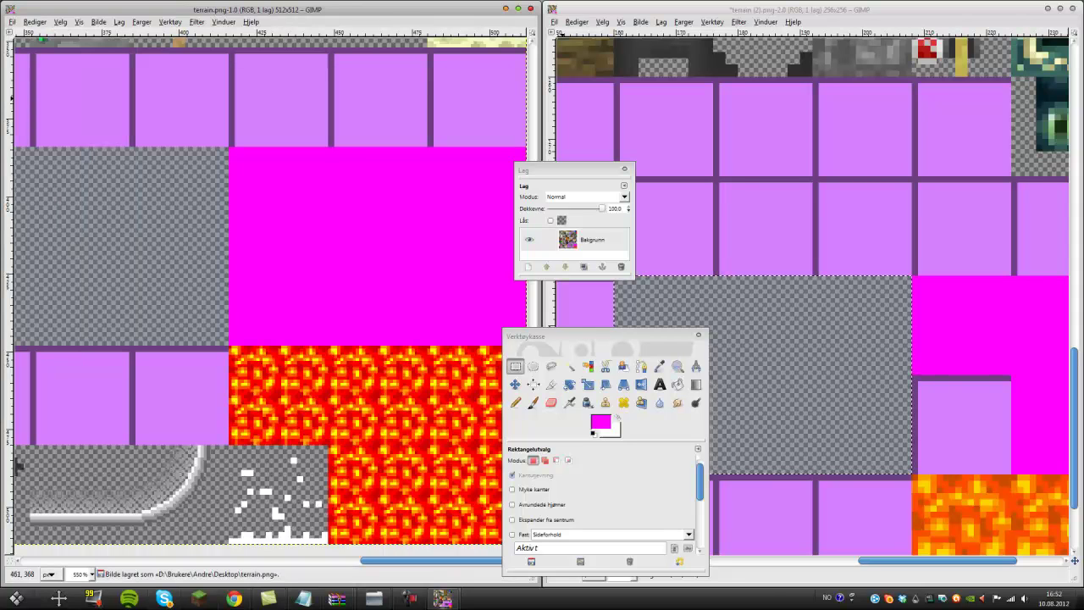
pyautogui.click(531, 9)
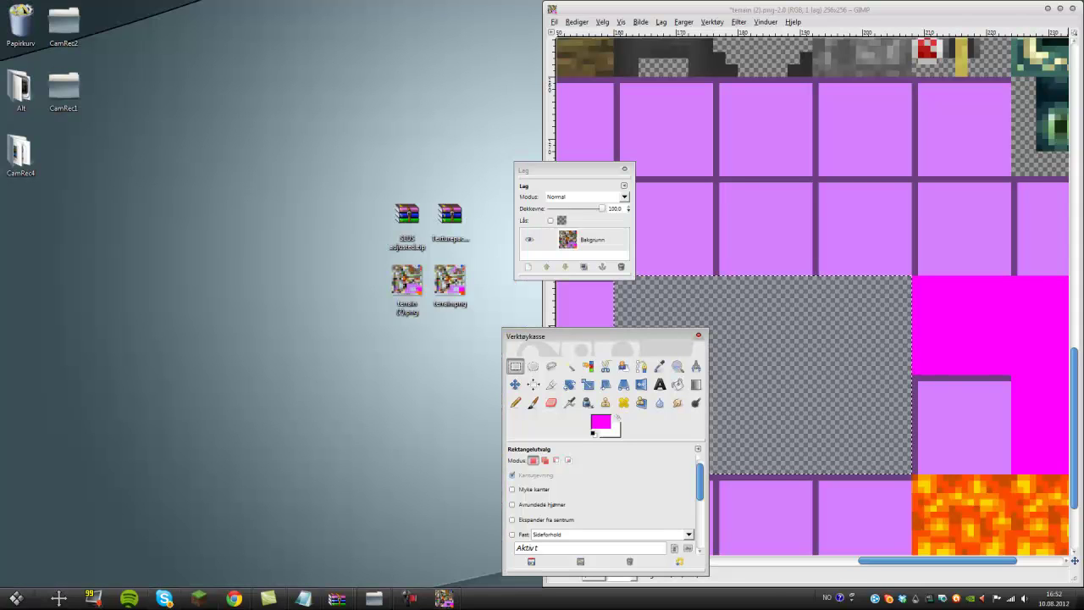
# Step: Close terrain (2).png without saving its changes and quit GIMP
pyautogui.moveTo(854, 10); pyautogui.dragTo(854, 41)
pyautogui.hotkey('ctrl', 'w')
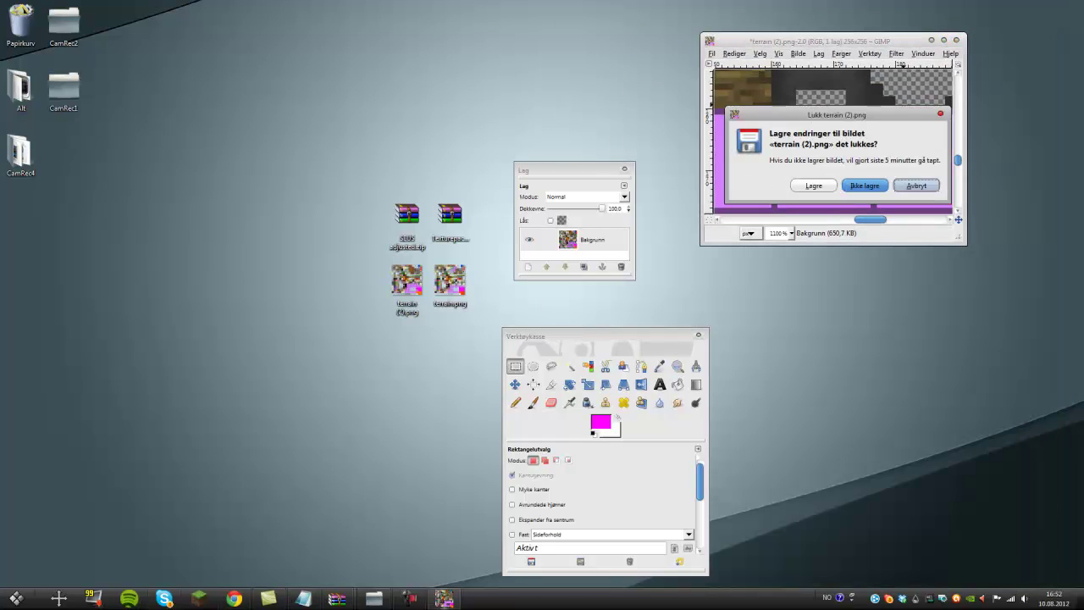
pyautogui.press('Return')
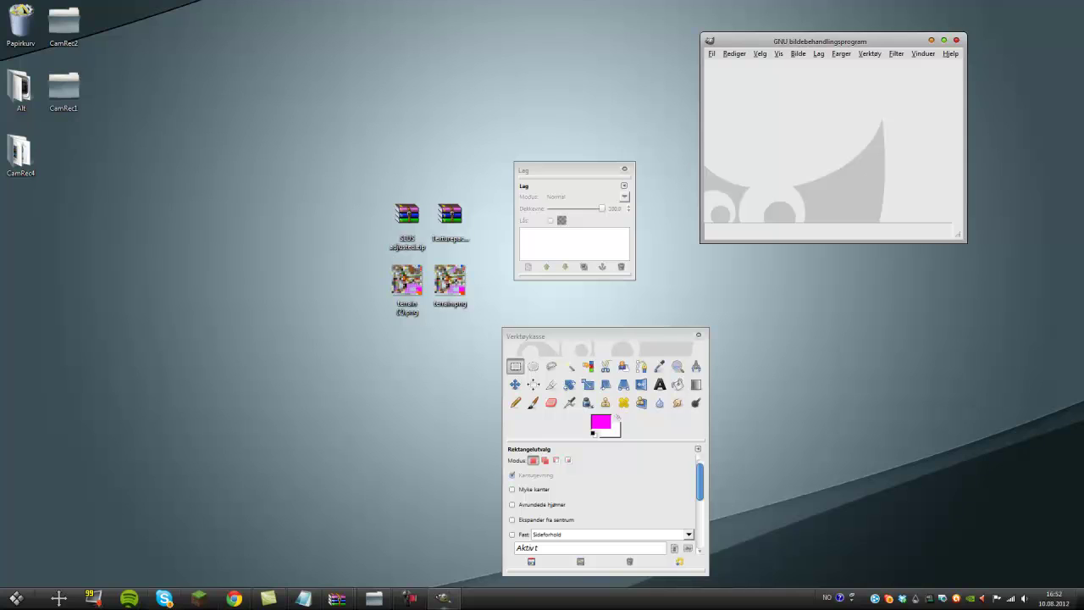
pyautogui.hotkey('ctrl', 'q')
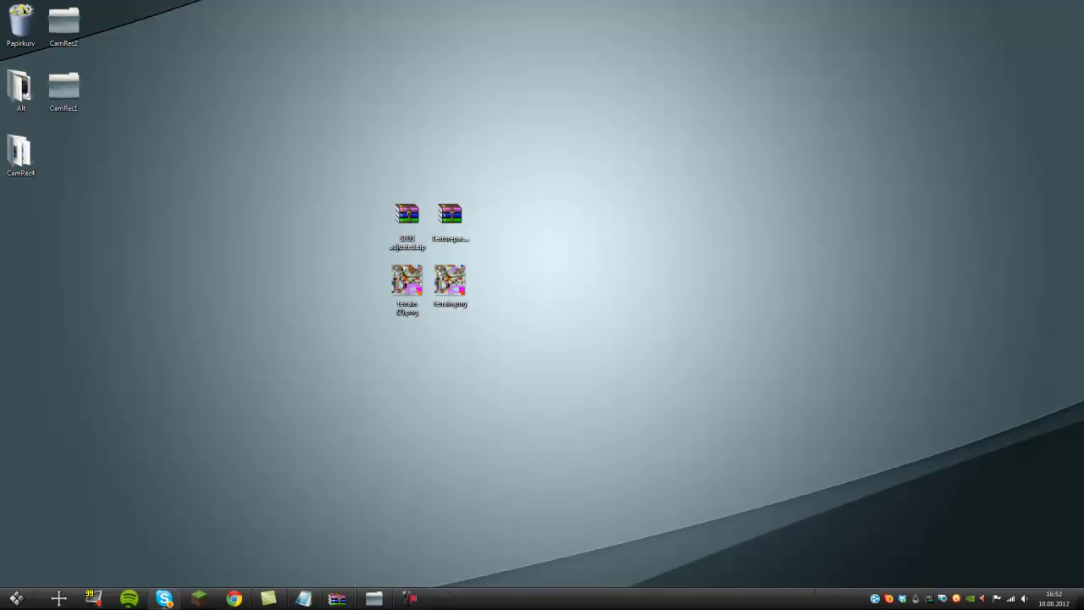
# Step: Bring up the Shaders.txt notes and open Texturepack.zip in WinRAR, dismissing the licence reminder
pyautogui.click(303, 598)
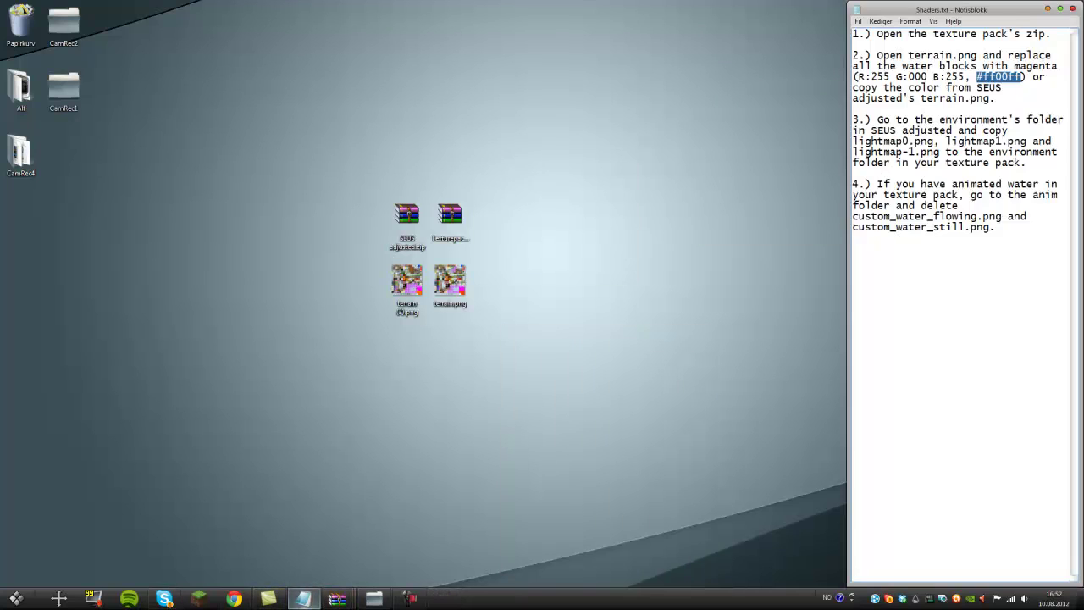
pyautogui.moveTo(449, 216); pyautogui.dragTo(493, 217)
pyautogui.doubleClick(493, 282)
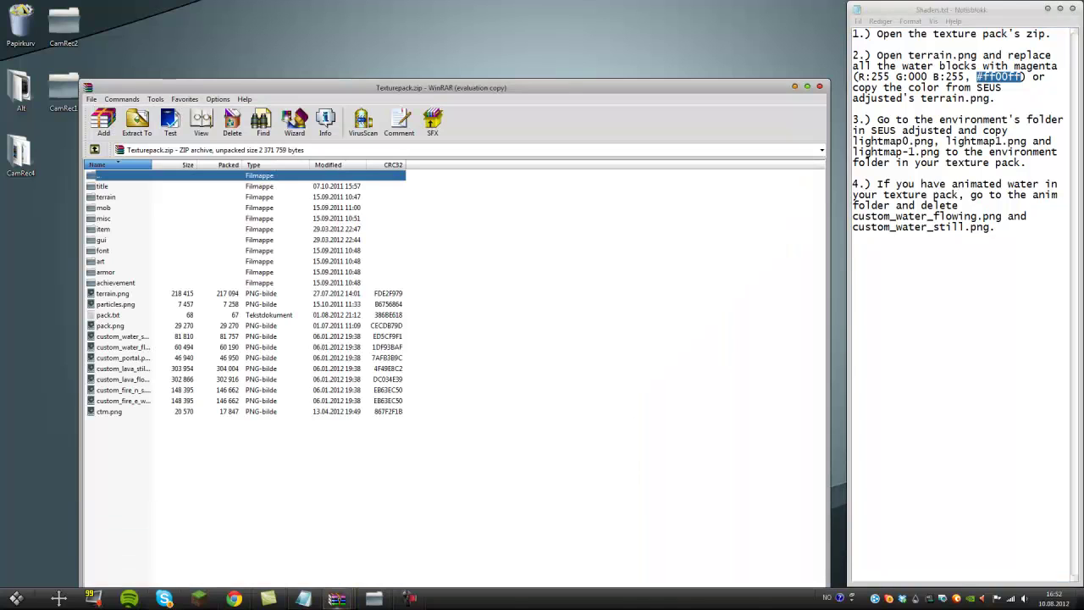
pyautogui.moveTo(510, 87); pyautogui.dragTo(448, 250)
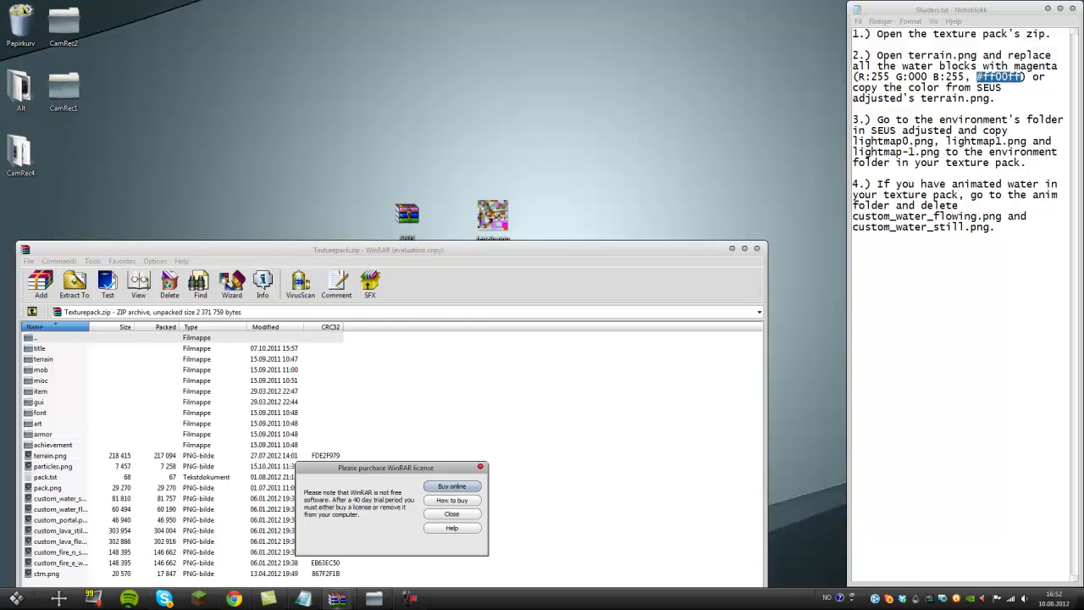
pyautogui.press('Escape')
# Step: Replace terrain.png inside Texturepack.zip with the edited terrain.png from the desktop
pyautogui.moveTo(462, 87); pyautogui.dragTo(495, 407)
pyautogui.click(486, 573)
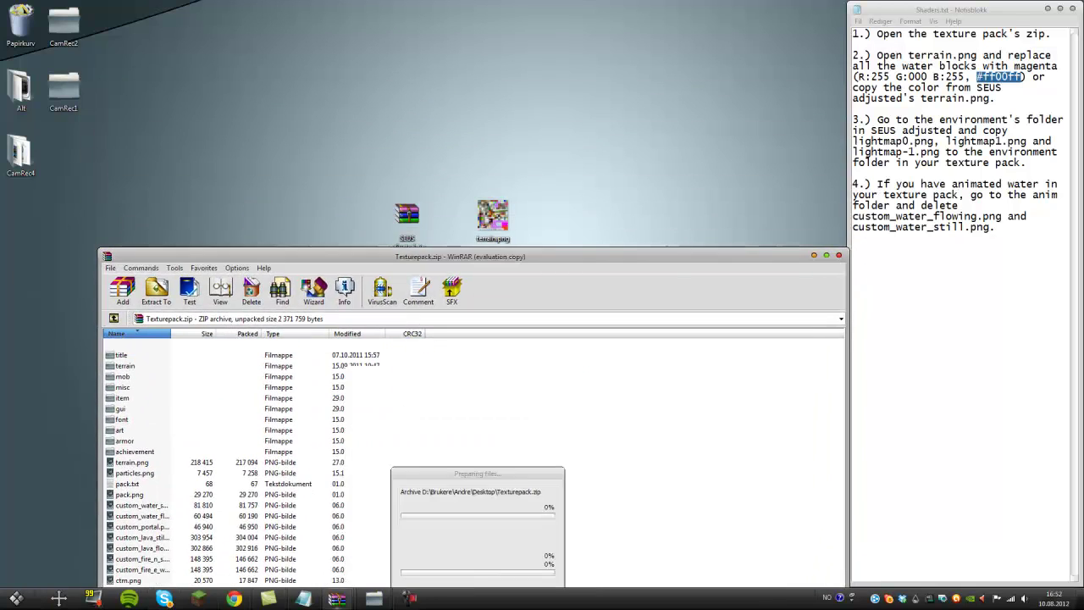
pyautogui.moveTo(508, 257); pyautogui.dragTo(481, 146)
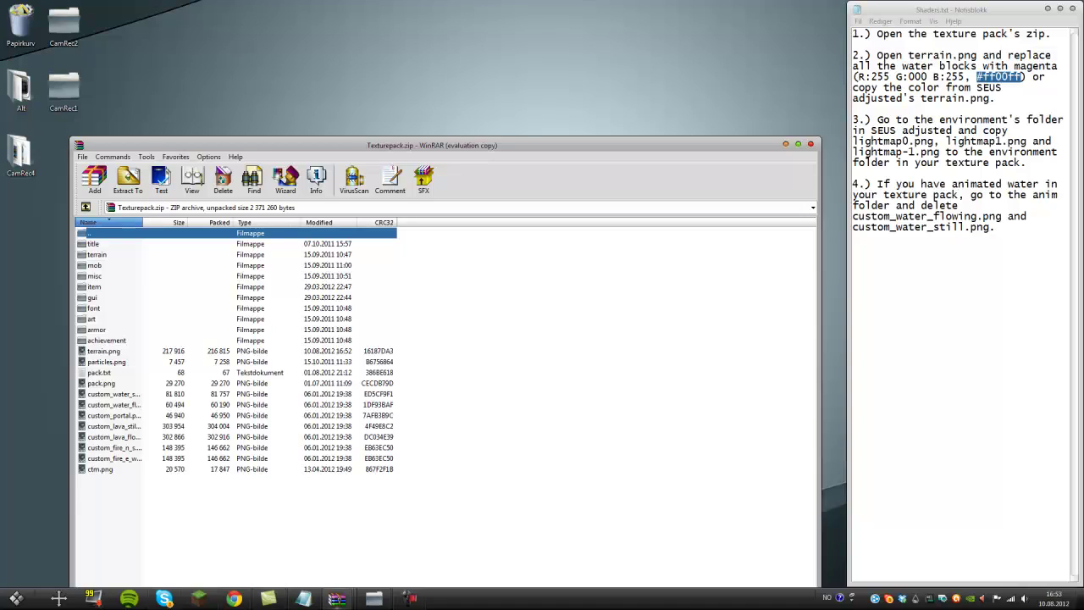
# Step: Delete custom_water_still.png and custom_water_flowing.png from Texturepack.zip
pyautogui.click(114, 394)
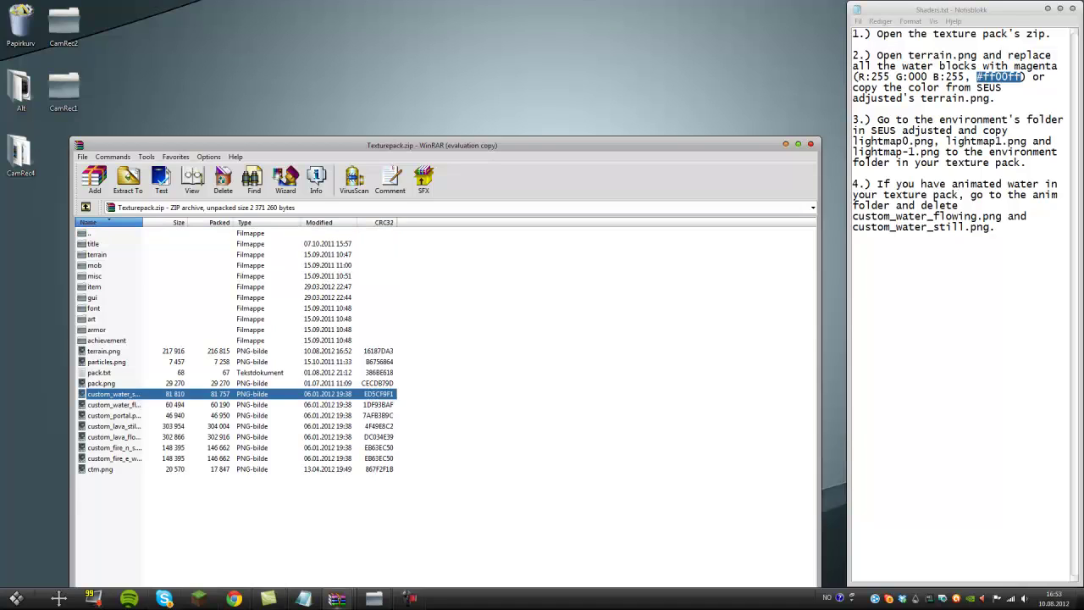
pyautogui.keyDown('ctrl'); pyautogui.click(114, 405); pyautogui.keyUp('ctrl')
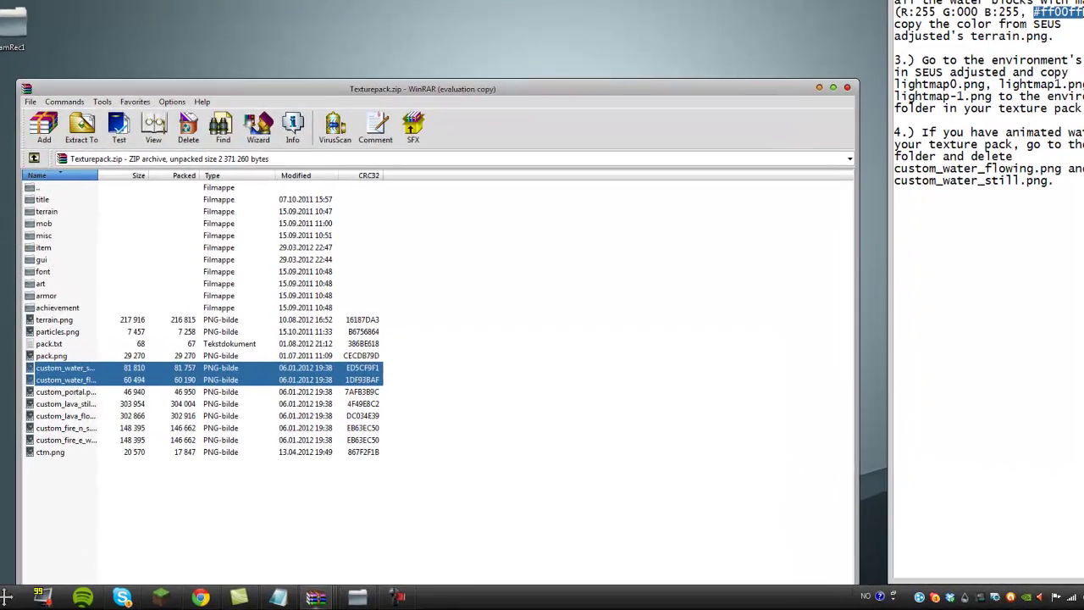
pyautogui.press('Delete')
pyautogui.press('Return')
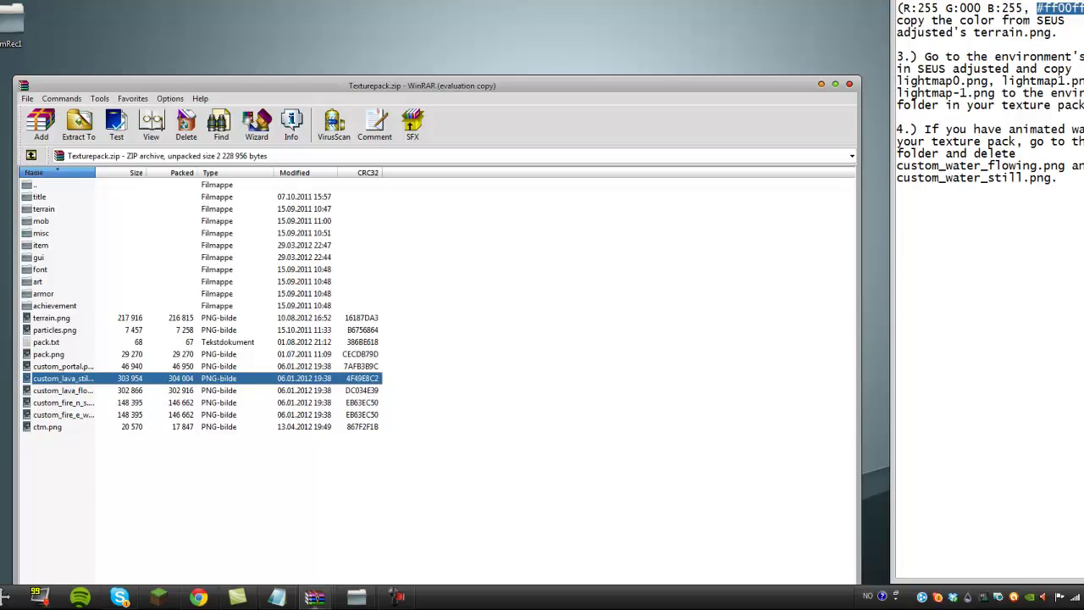
# Step: Open SEUS adjusted.zip and arrange its window side by side with Texturepack.zip, docking Texturepack.zip to half the screen
pyautogui.moveTo(305, 86); pyautogui.dragTo(714, 156)
pyautogui.doubleClick(394, 169)
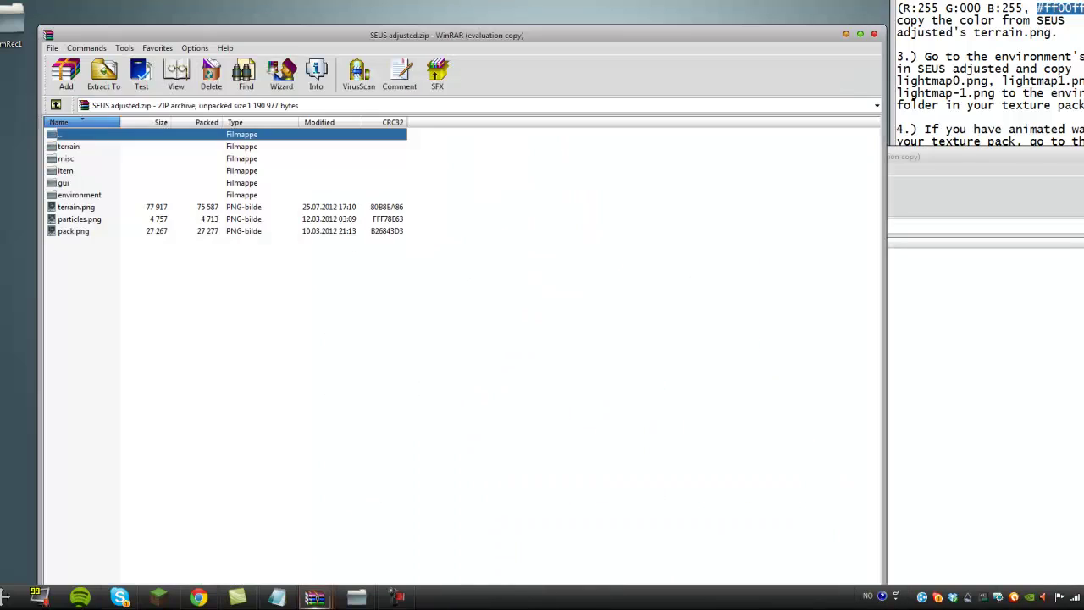
pyautogui.moveTo(543, 35); pyautogui.dragTo(325, 48)
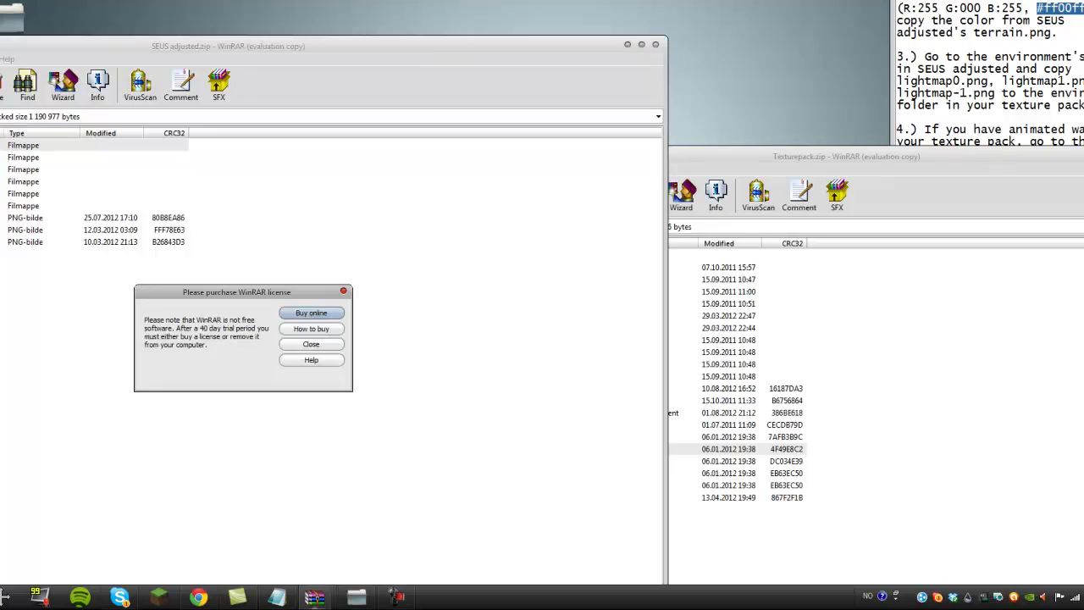
pyautogui.moveTo(683, 158); pyautogui.dragTo(1082, 54)
pyautogui.moveTo(997, 55); pyautogui.dragTo(1083, 55)
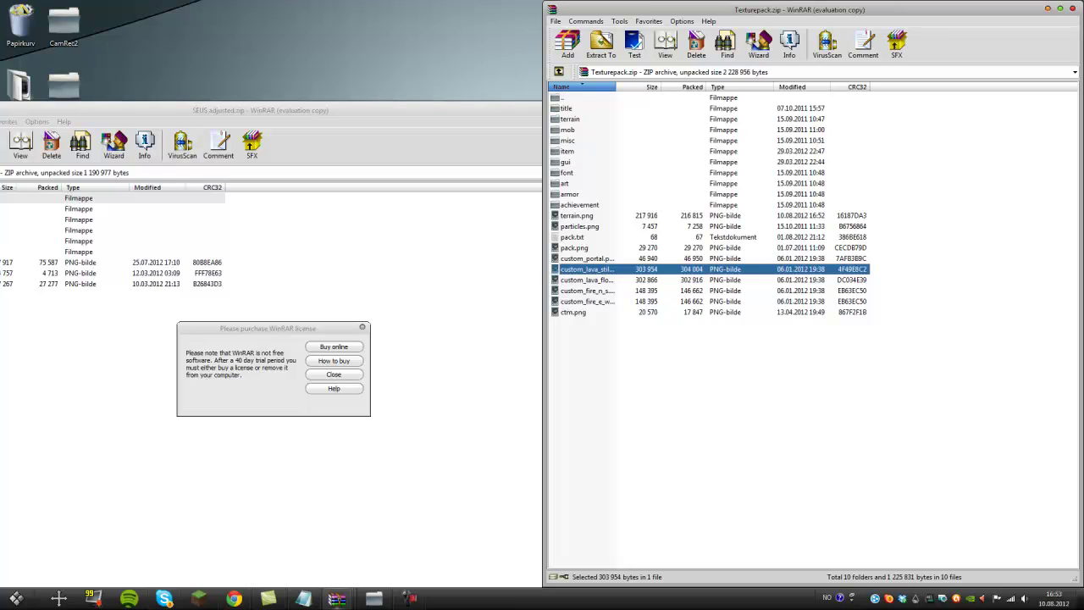
# Step: Dismiss the licence reminder, dock SEUS adjusted.zip beside Texturepack.zip, copy its environment folder into Texturepack.zip's root and close the archives
pyautogui.click(362, 327)
pyautogui.moveTo(524, 101); pyautogui.dragTo(0, 102)
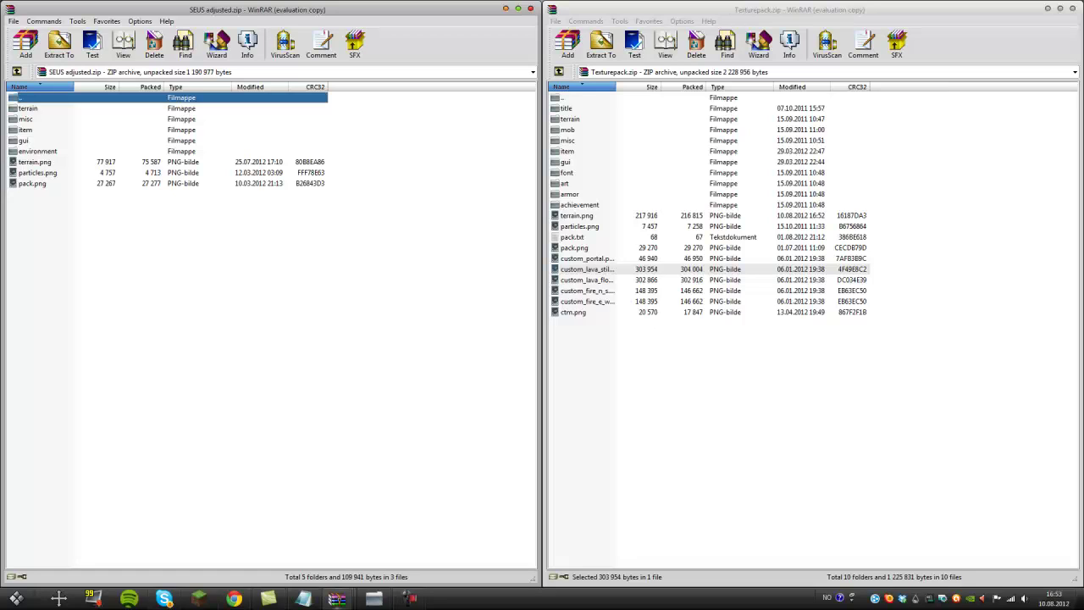
pyautogui.click(39, 152)
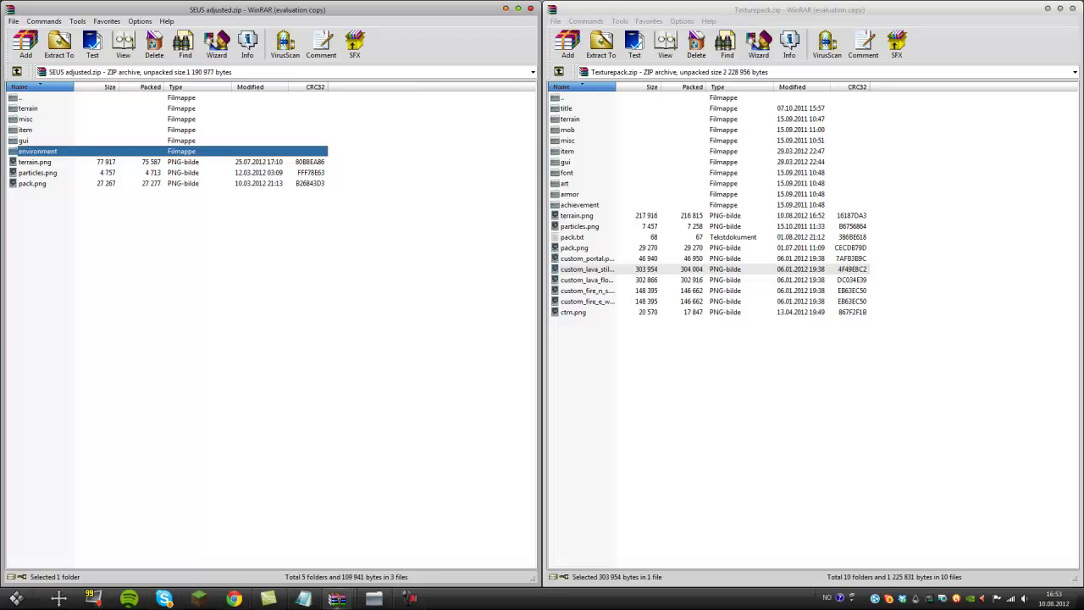
pyautogui.click(711, 406)
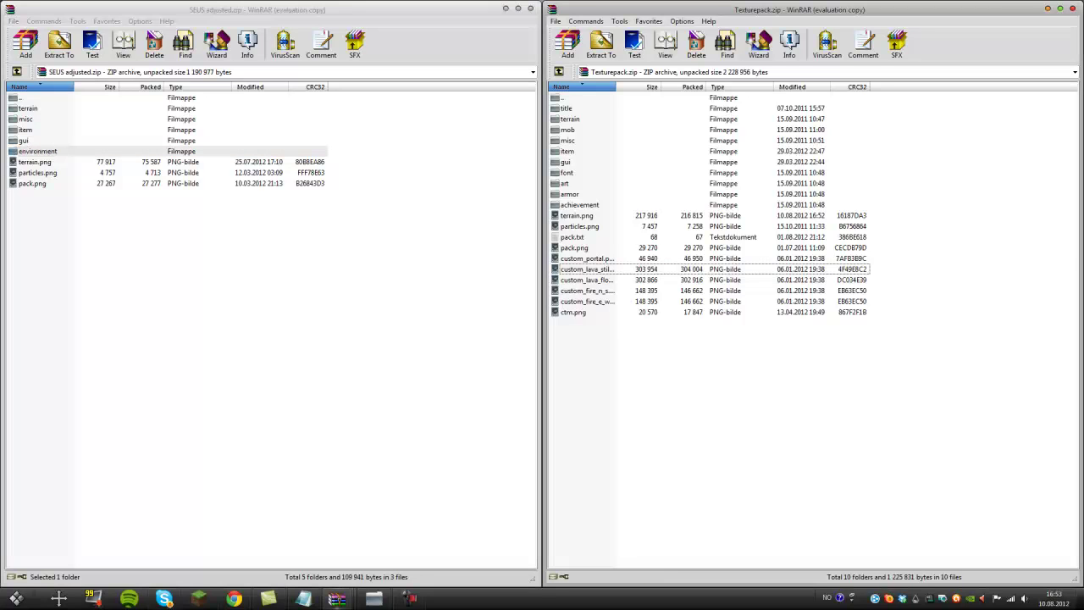
pyautogui.hotkey('ctrl', 'v')
pyautogui.press('Return')
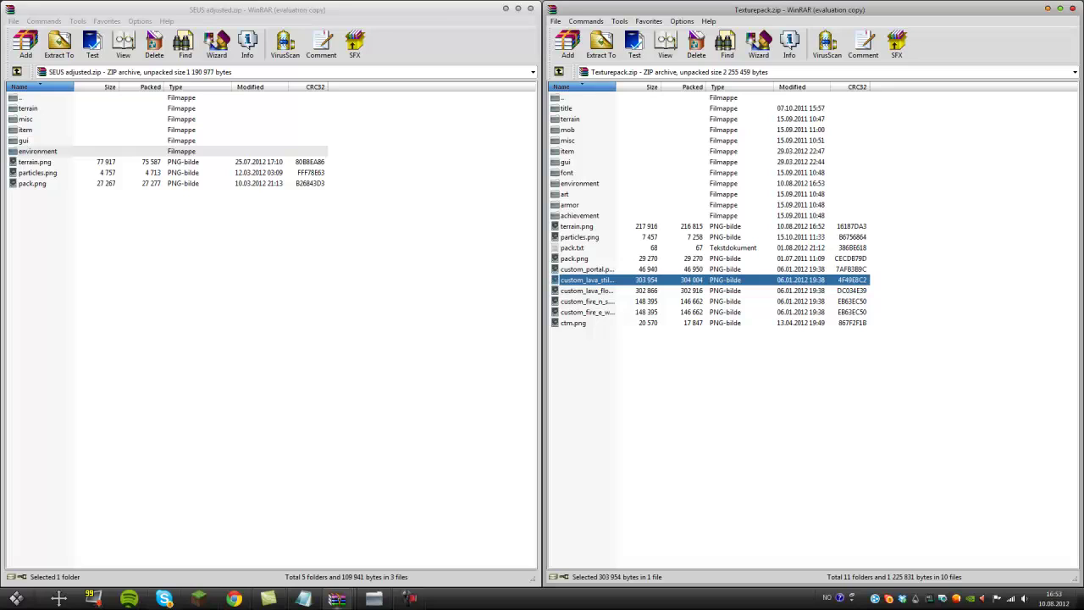
pyautogui.click(580, 184)
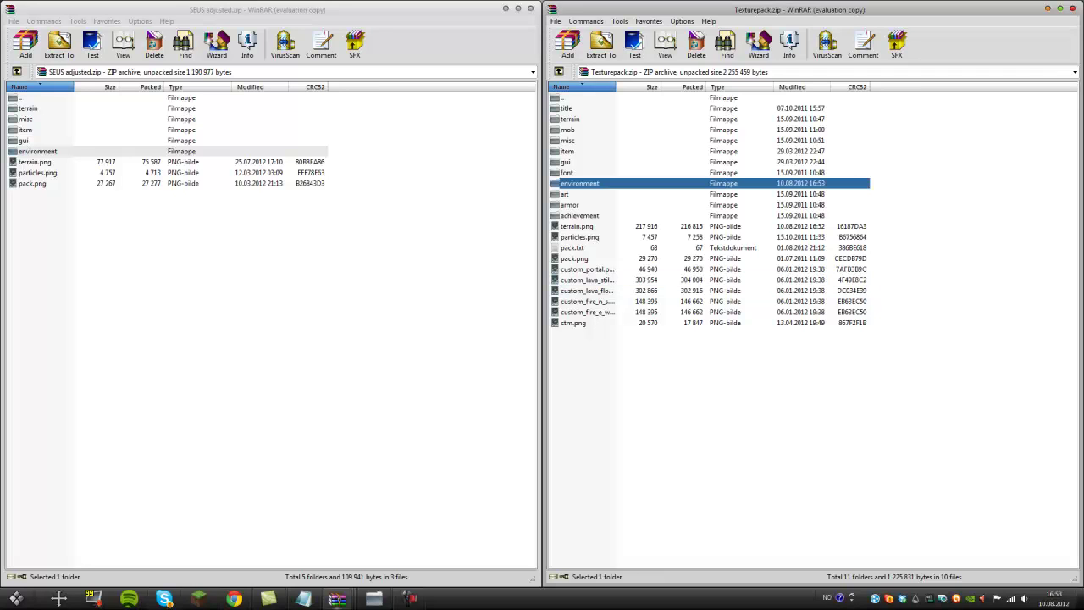
pyautogui.click(531, 8)
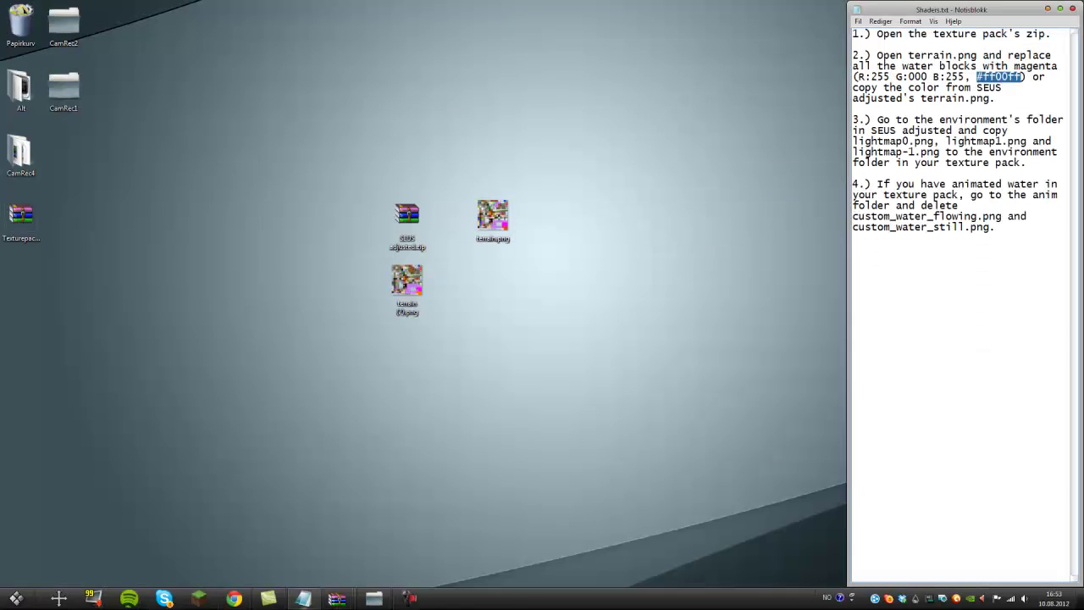
# Step: Move Texturepack.zip to an empty area of the desktop and run %appdata% from the system search
pyautogui.moveTo(20, 216); pyautogui.dragTo(150, 284)
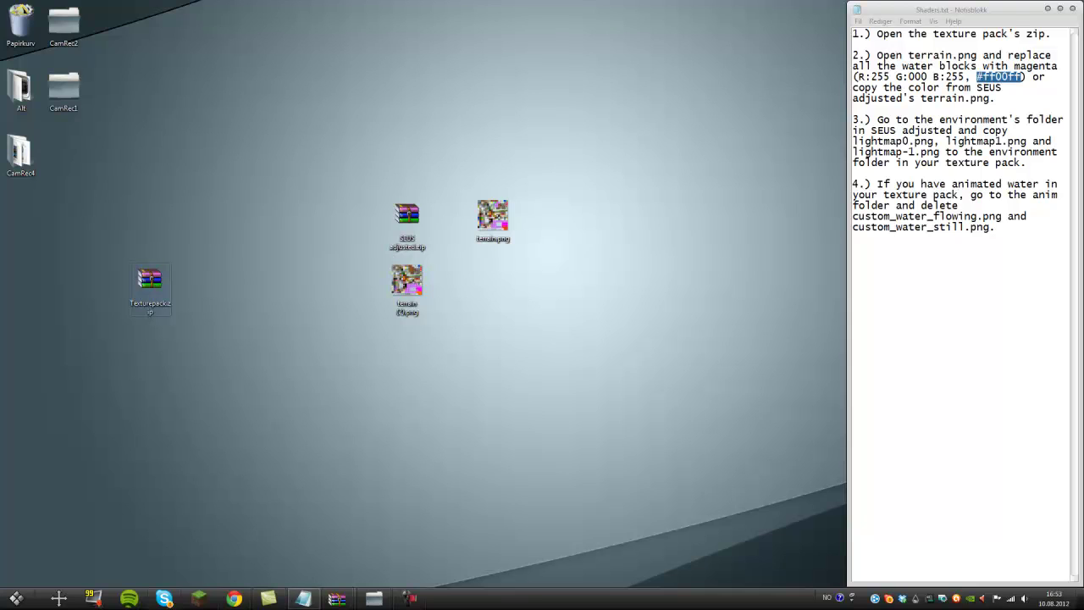
pyautogui.press('super')
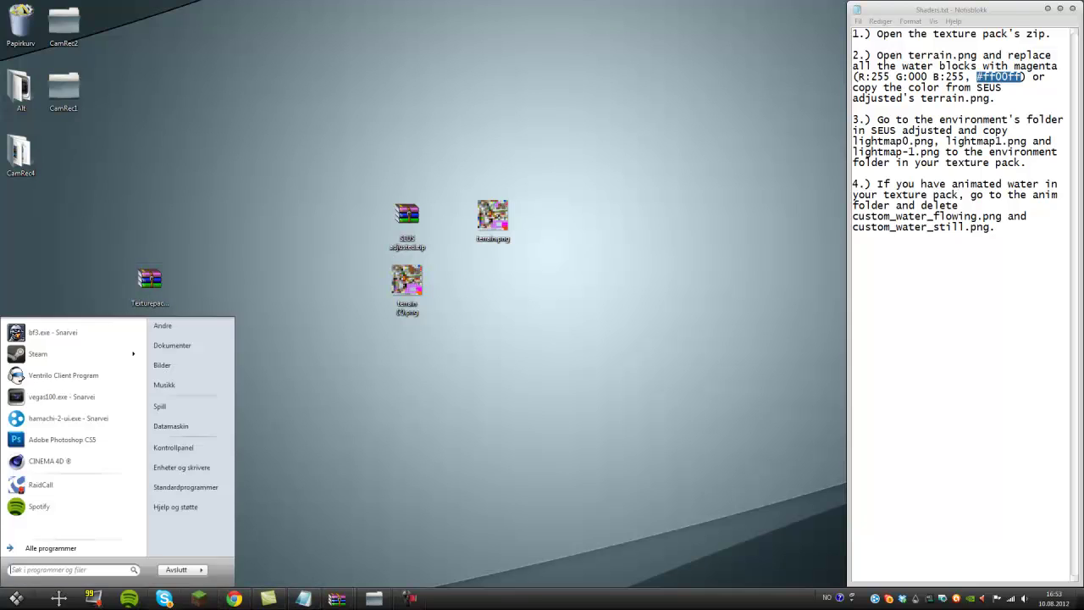
pyautogui.write('%appda')
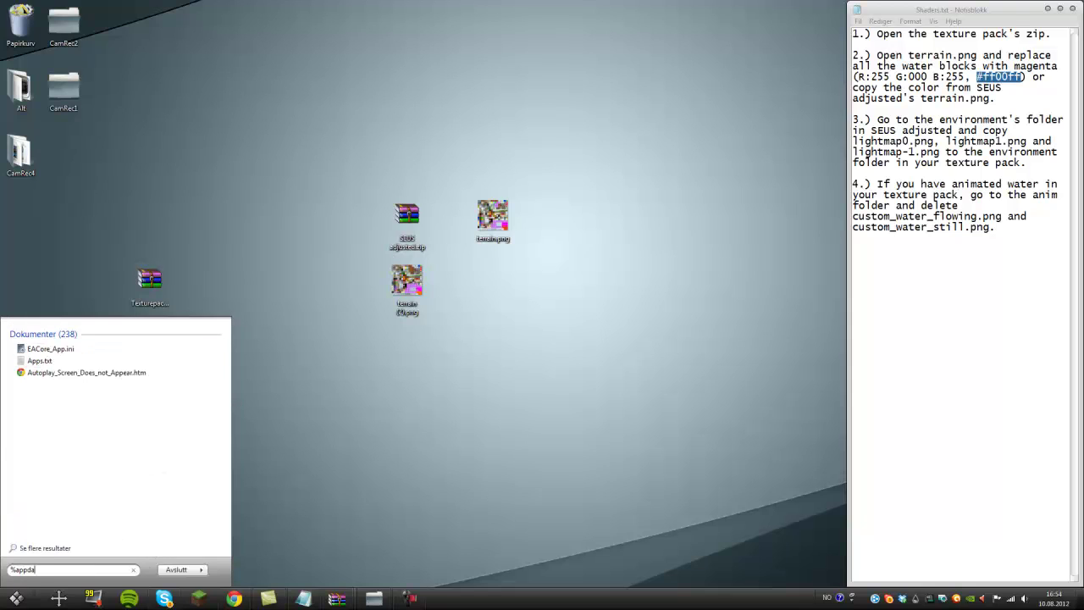
pyautogui.write('ta%')
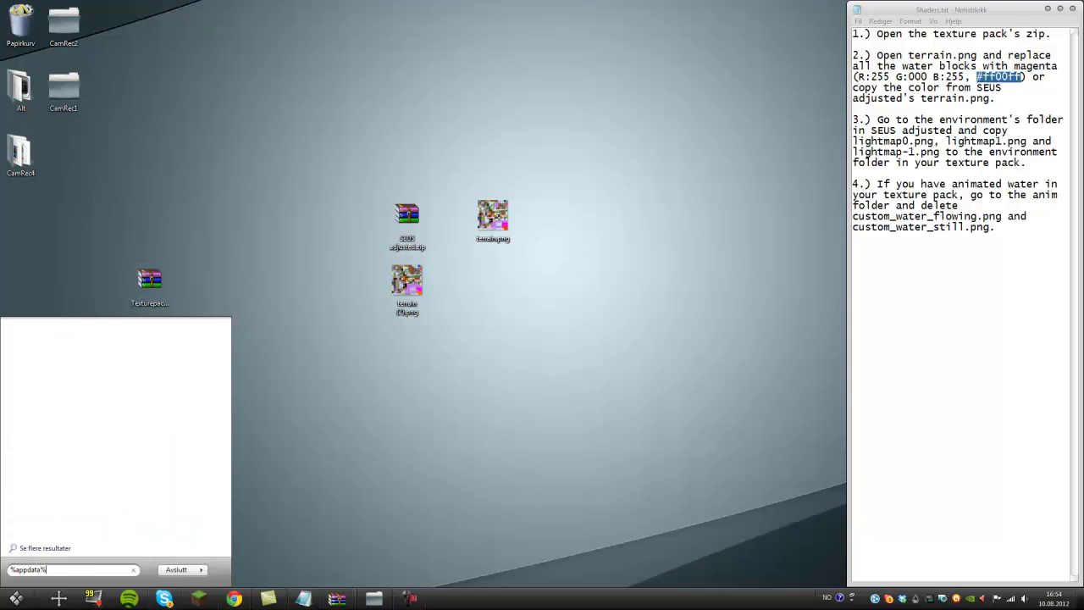
pyautogui.press('Return')
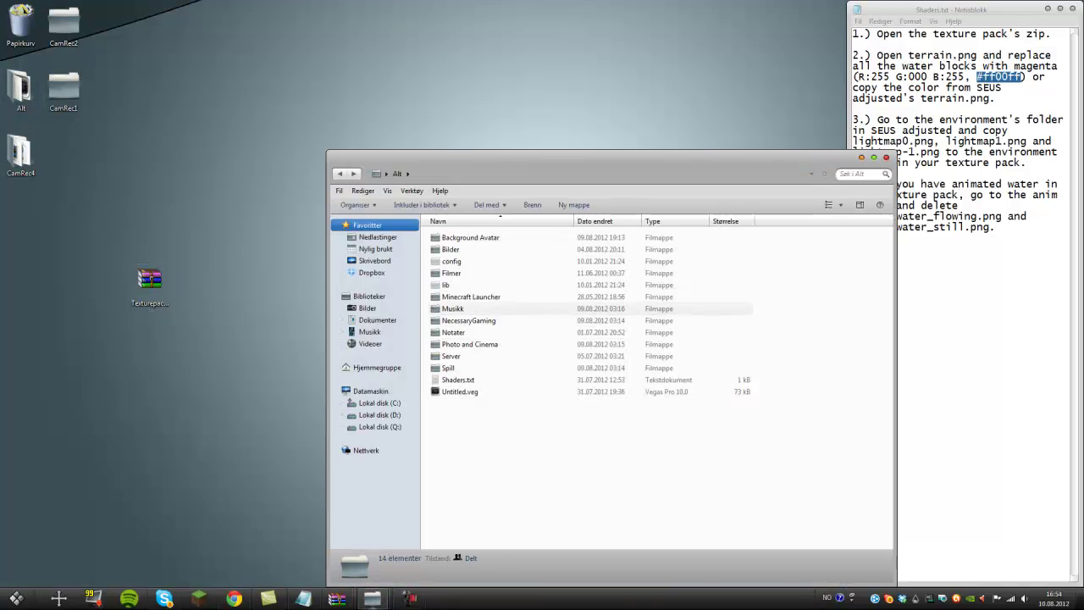
# Step: Navigate to Minecraft Launcher\versions\Tutorial\.minecraft\texturepacks and move Texturepack.zip from the desktop into that folder
pyautogui.doubleClick(471, 297)
pyautogui.doubleClick(456, 249)
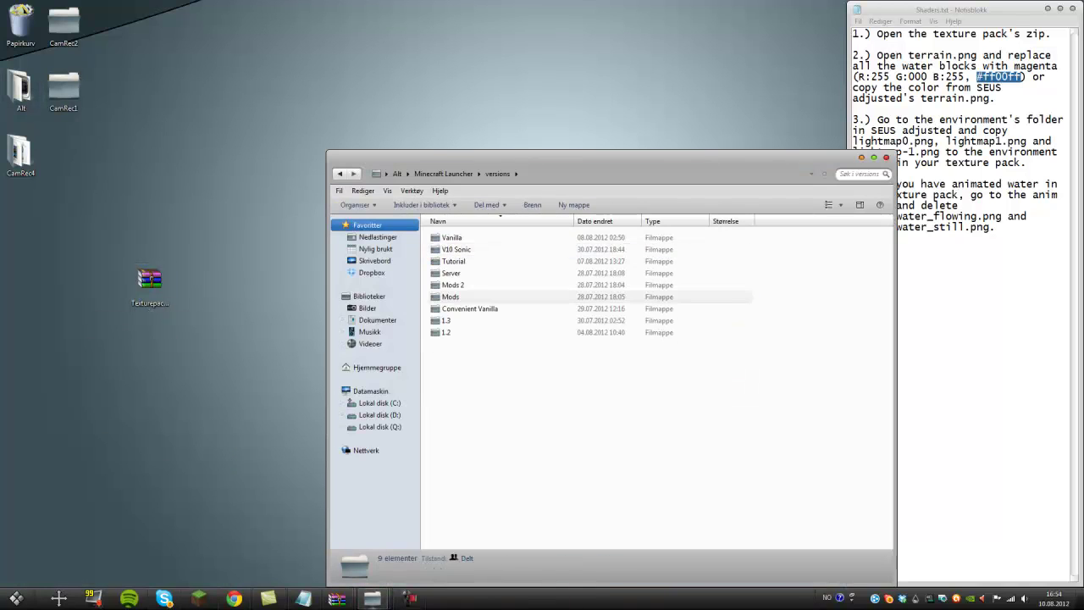
pyautogui.doubleClick(454, 261)
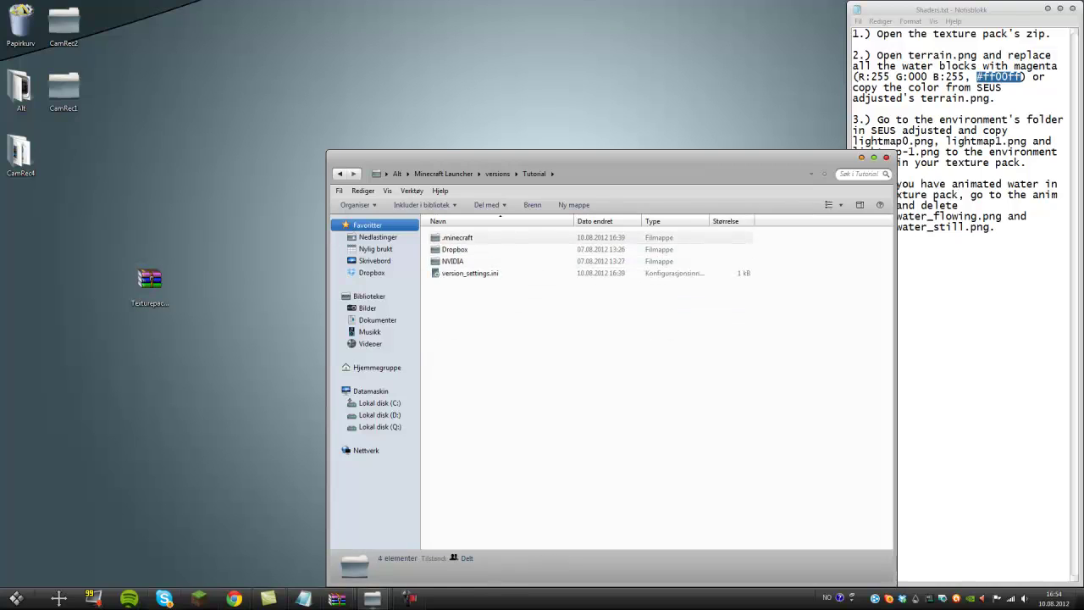
pyautogui.doubleClick(457, 237)
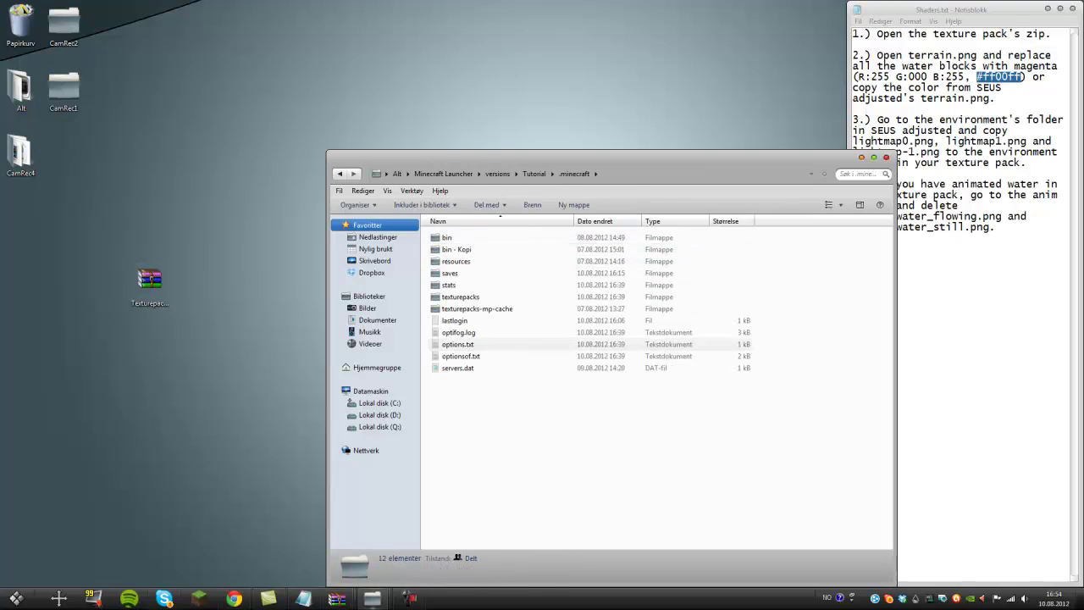
pyautogui.doubleClick(462, 297)
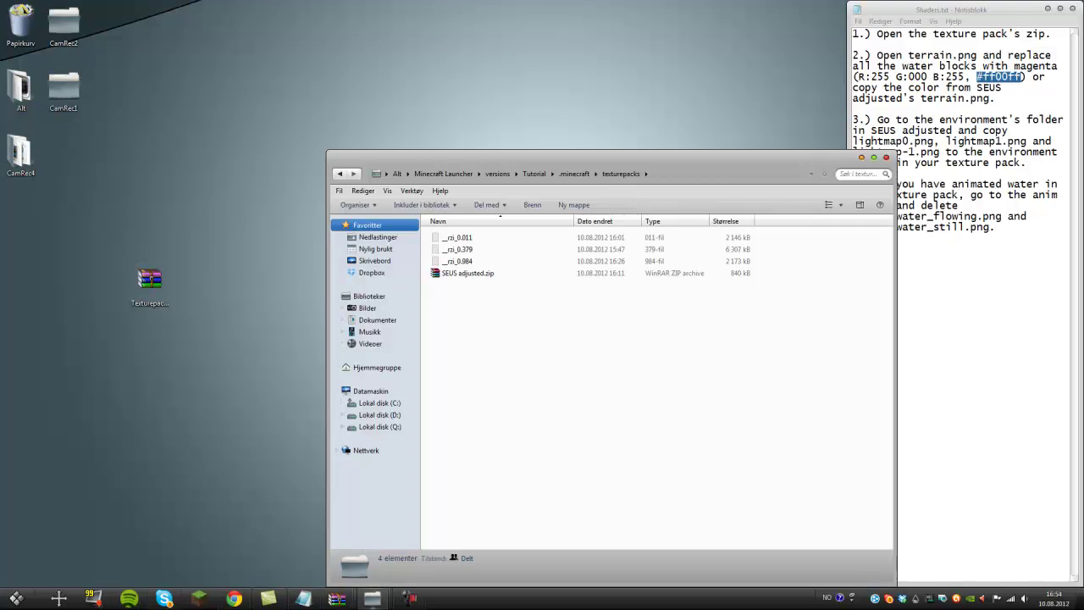
pyautogui.moveTo(150, 282); pyautogui.dragTo(559, 381)
pyautogui.click(559, 381)
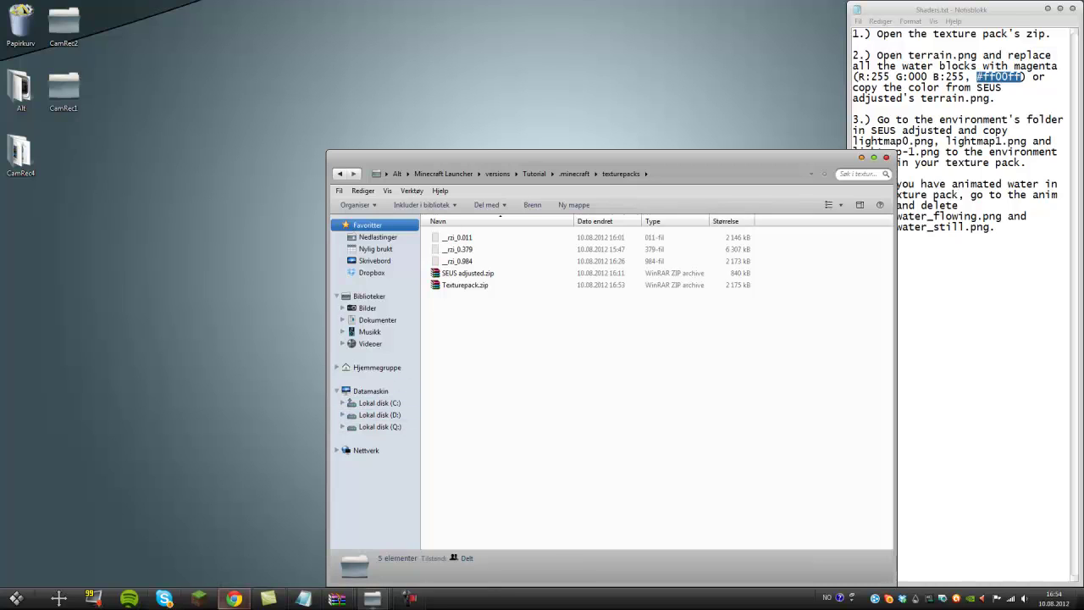
# Step: Start Minecraft from its launcher and select Texturepack.zip as the texture pack
pyautogui.click(199, 598)
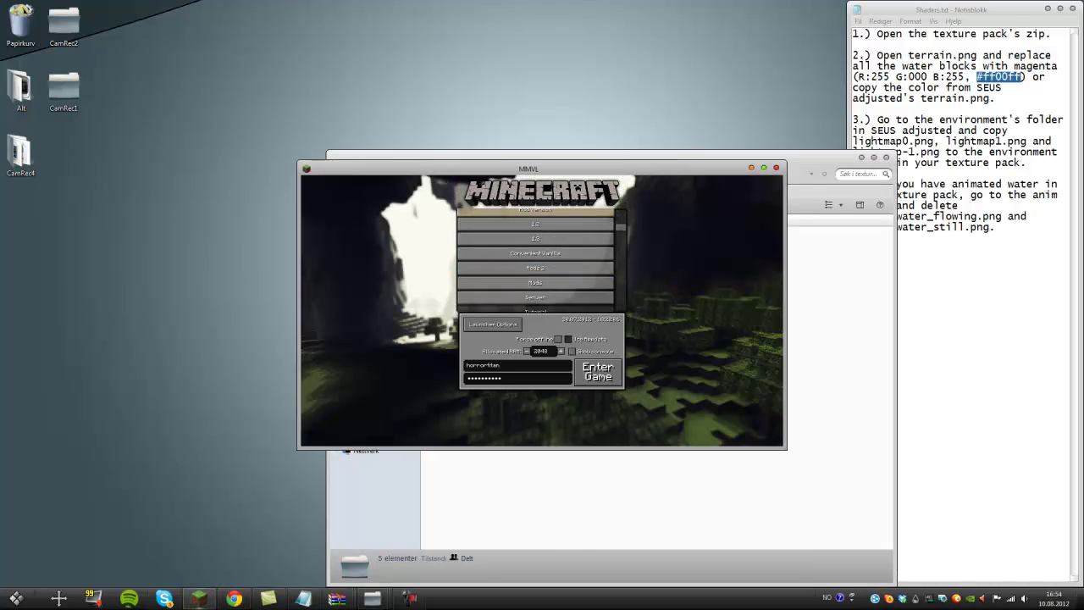
pyautogui.click(598, 371)
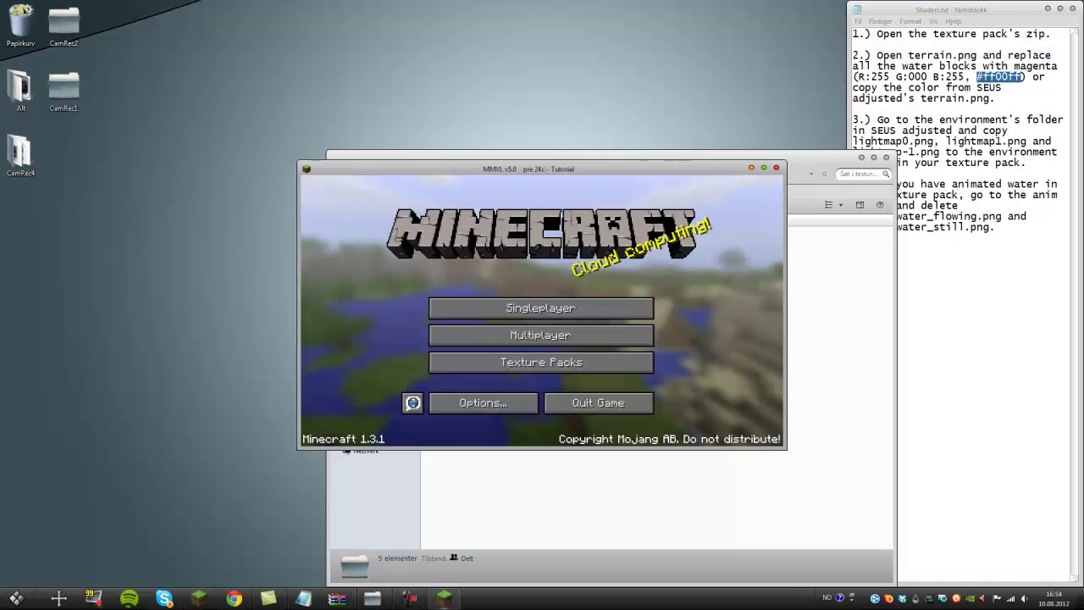
pyautogui.click(542, 363)
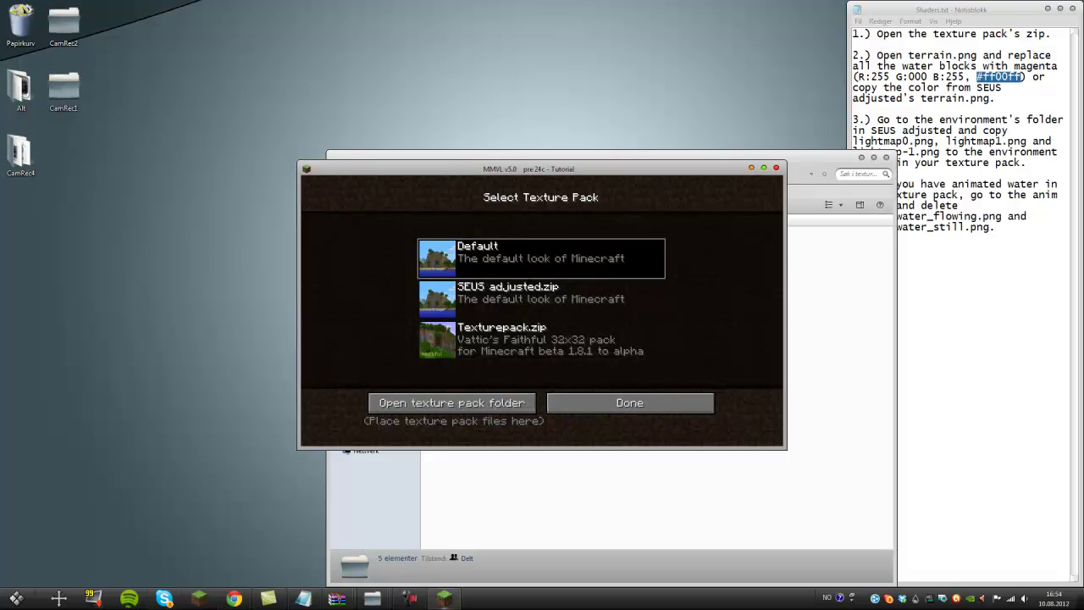
pyautogui.click(543, 341)
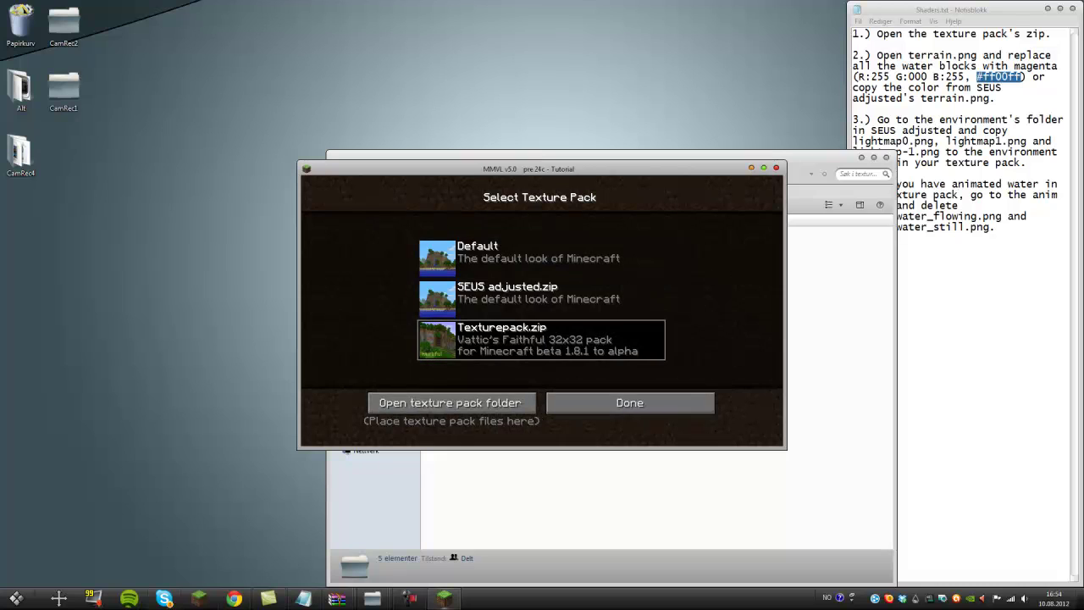
pyautogui.click(629, 403)
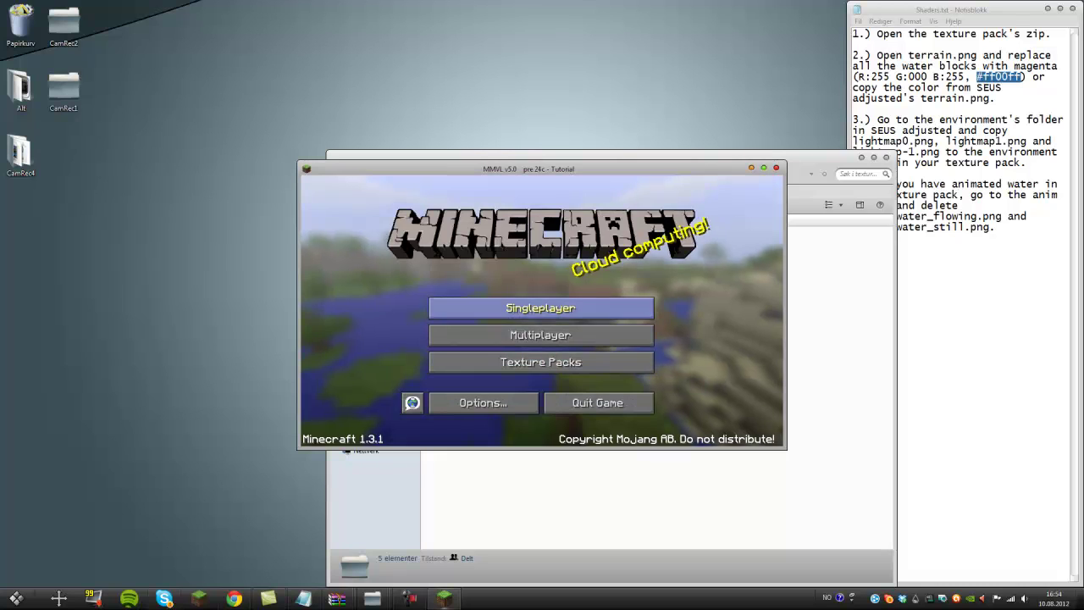
# Step: Load the saved singleplayer world and maximize the game window
pyautogui.click(542, 307)
pyautogui.click(453, 399)
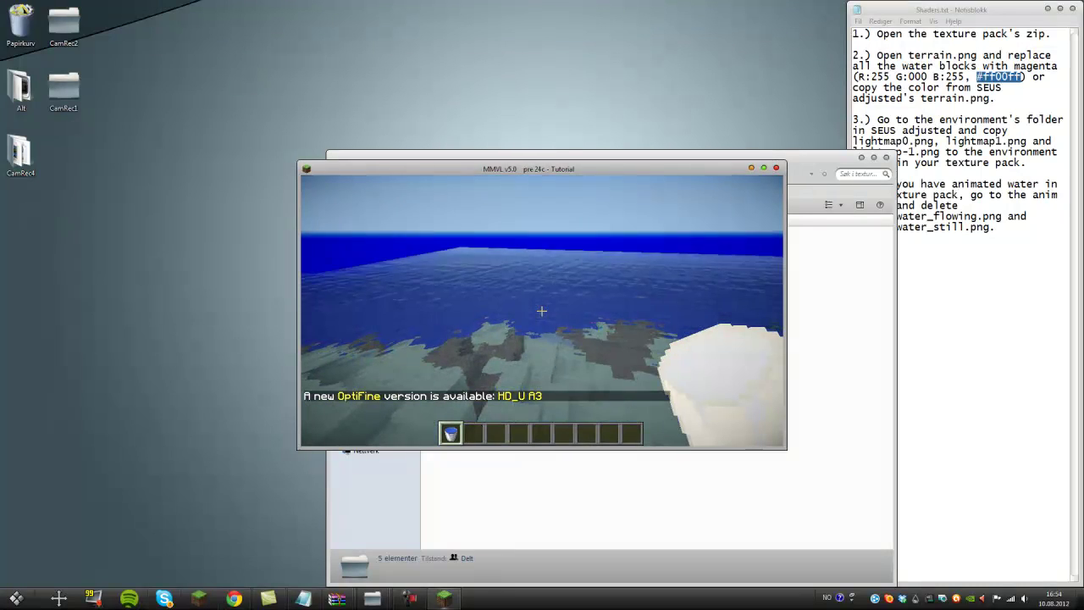
pyautogui.press('e')
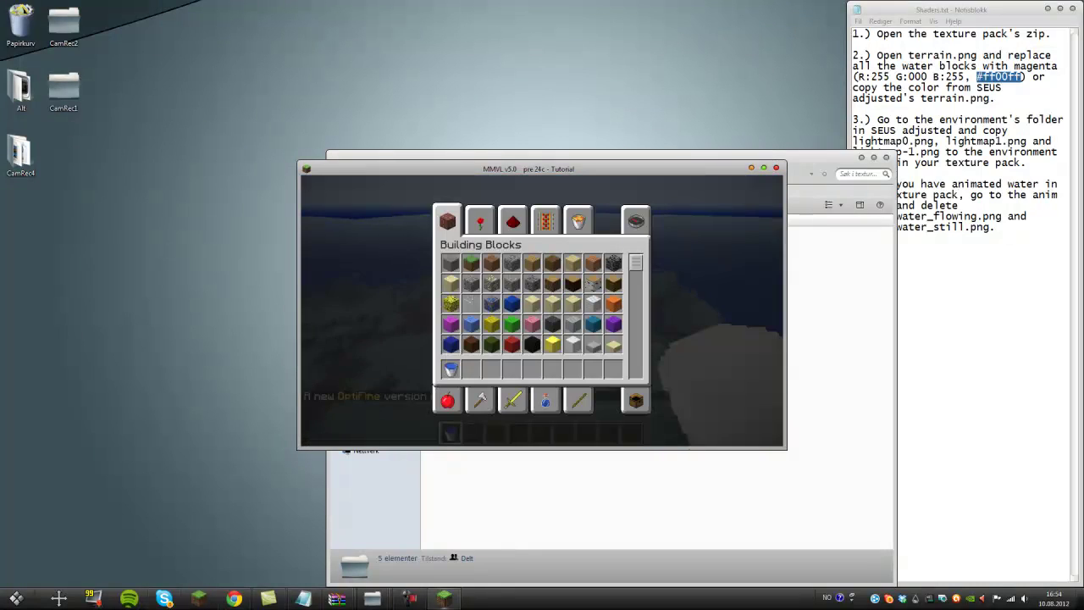
pyautogui.click(764, 168)
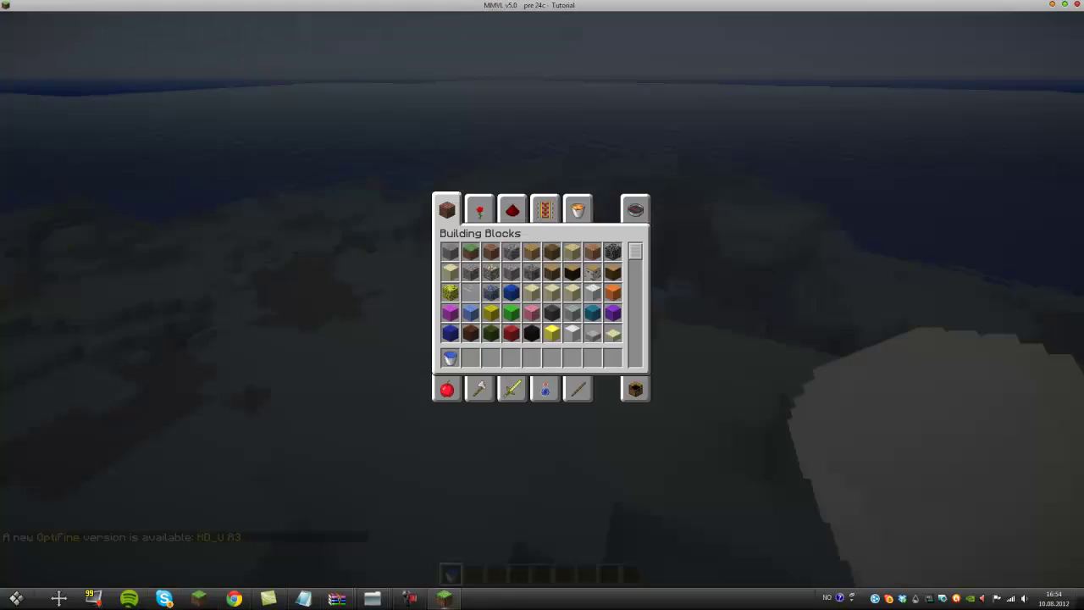
pyautogui.press('e')
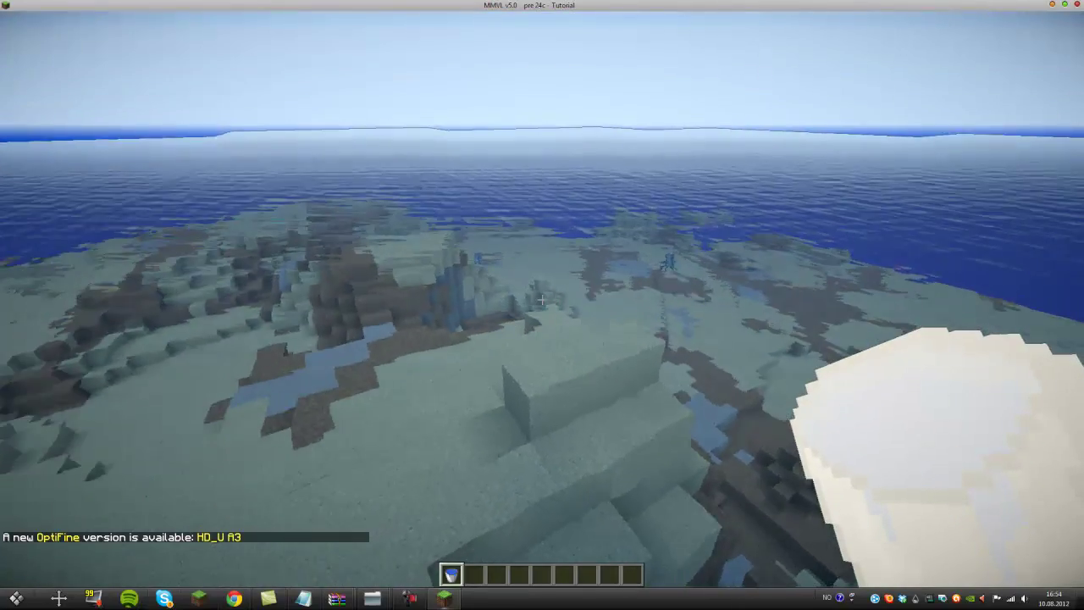
# Step: Switch to the empty second hotbar slot and fly around the water column, examining how the water and seabed render
pyautogui.press('s')
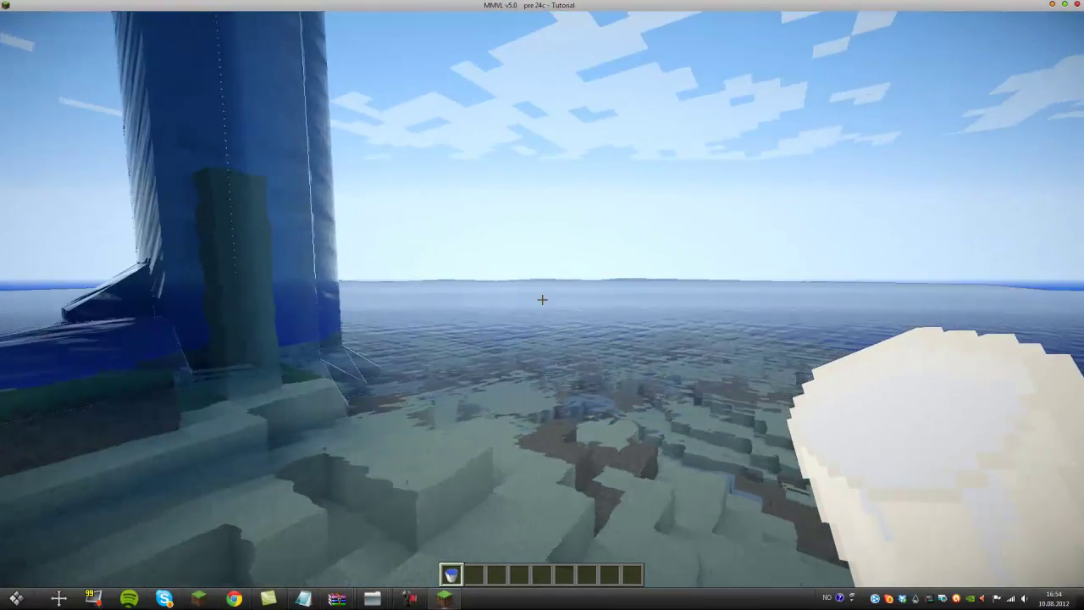
pyautogui.press('2')
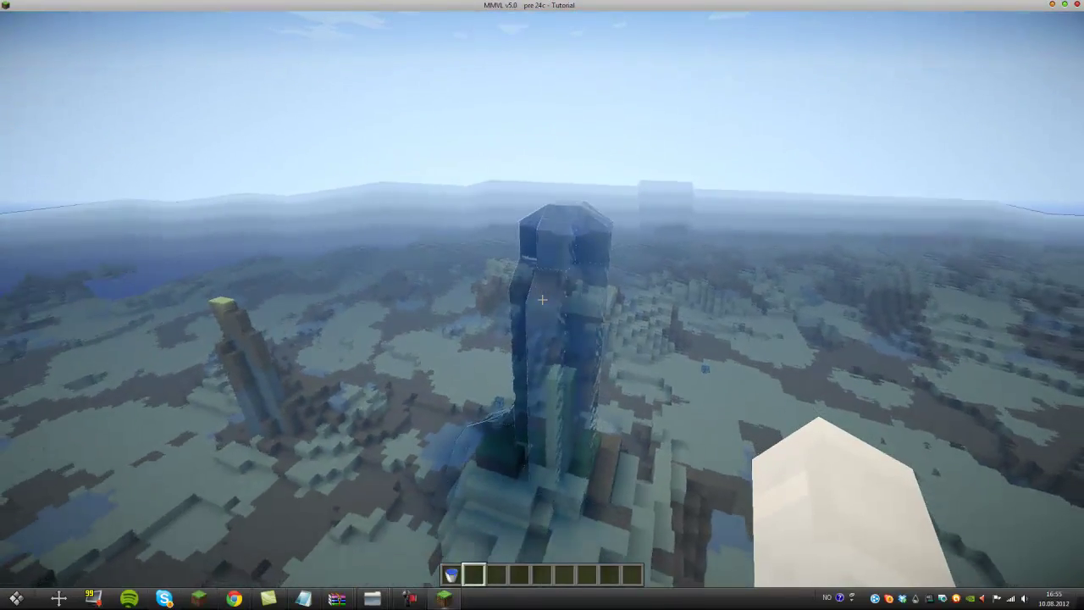
pyautogui.press('shift')
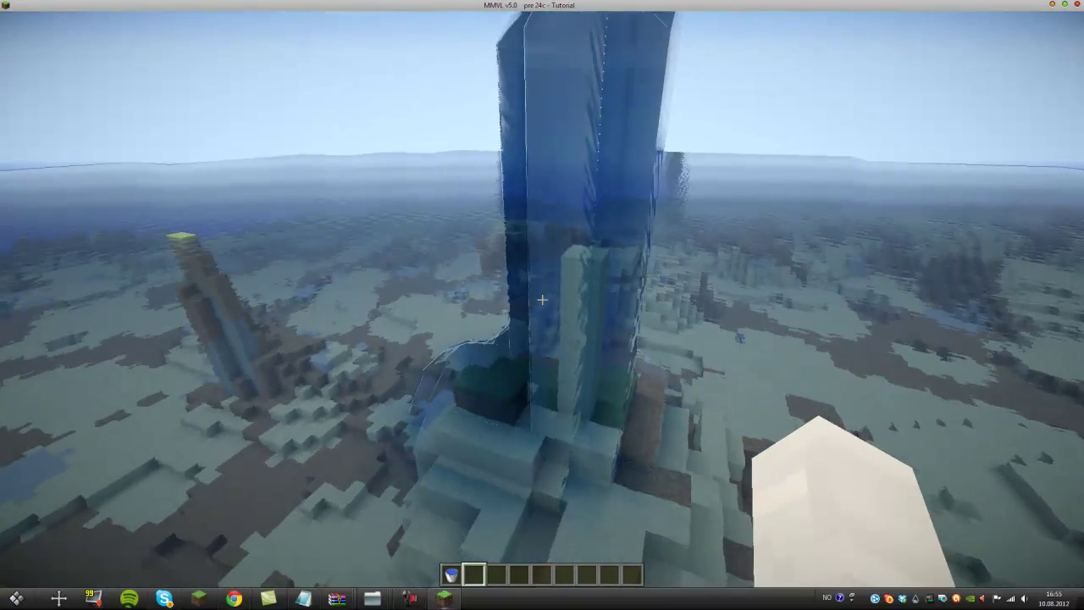
pyautogui.press('w')
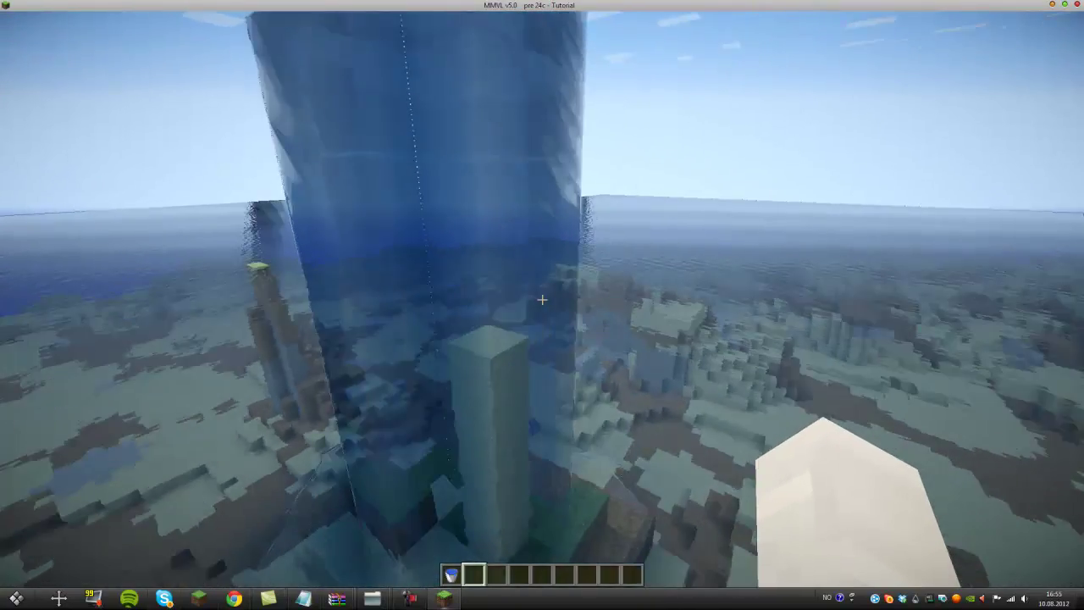
pyautogui.press('w')
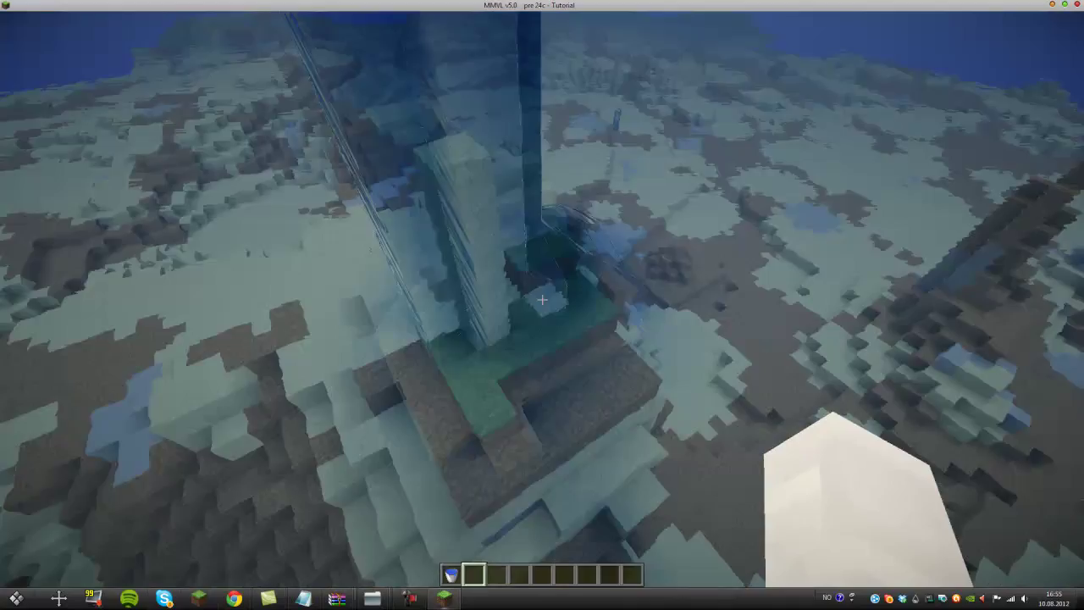
pyautogui.click(542, 299)
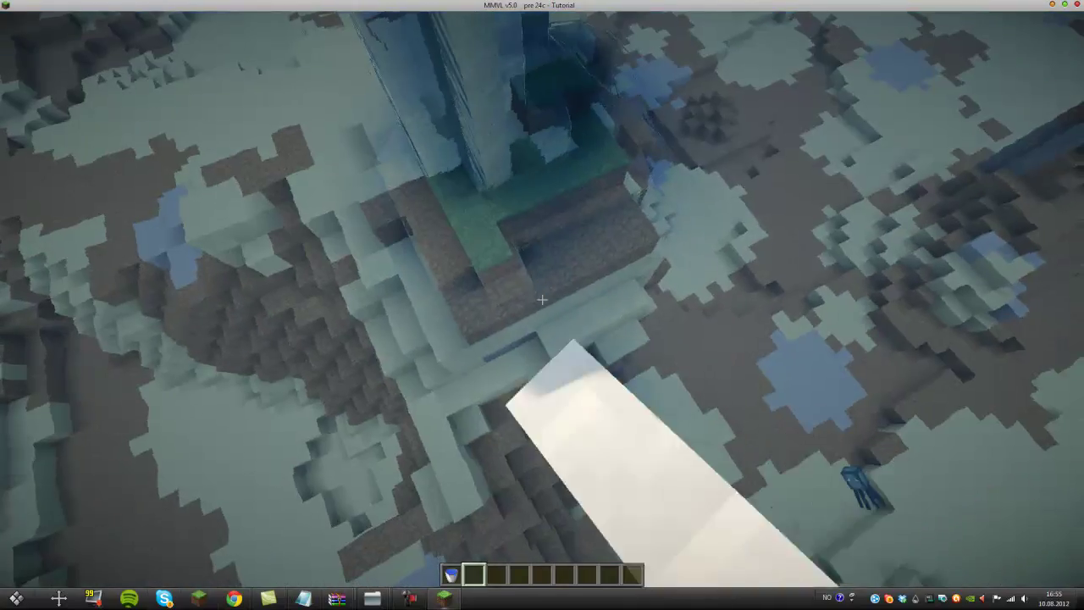
pyautogui.press('shift')
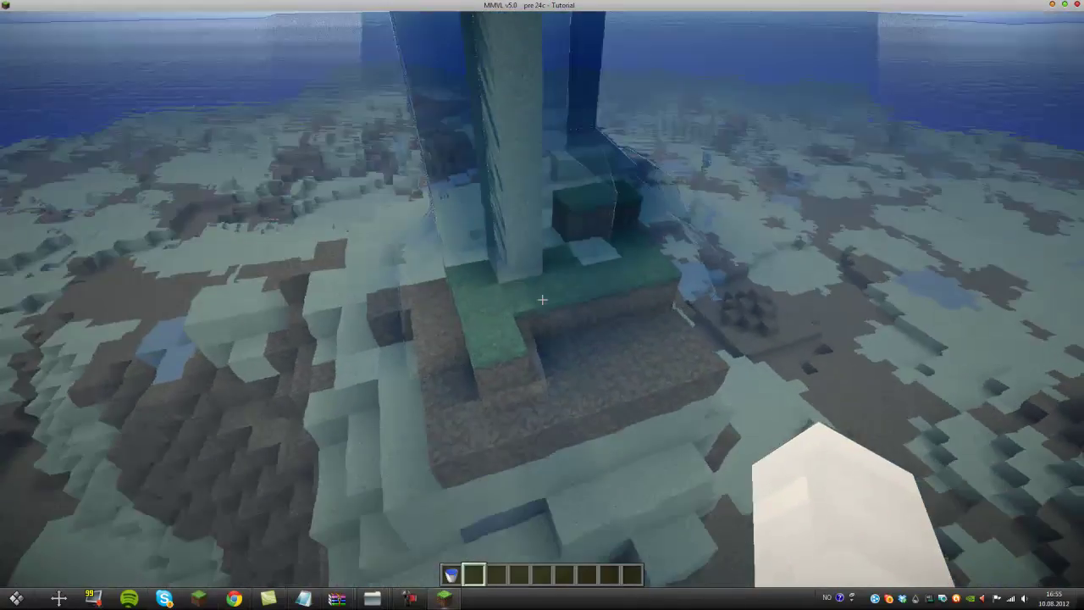
pyautogui.press('w')
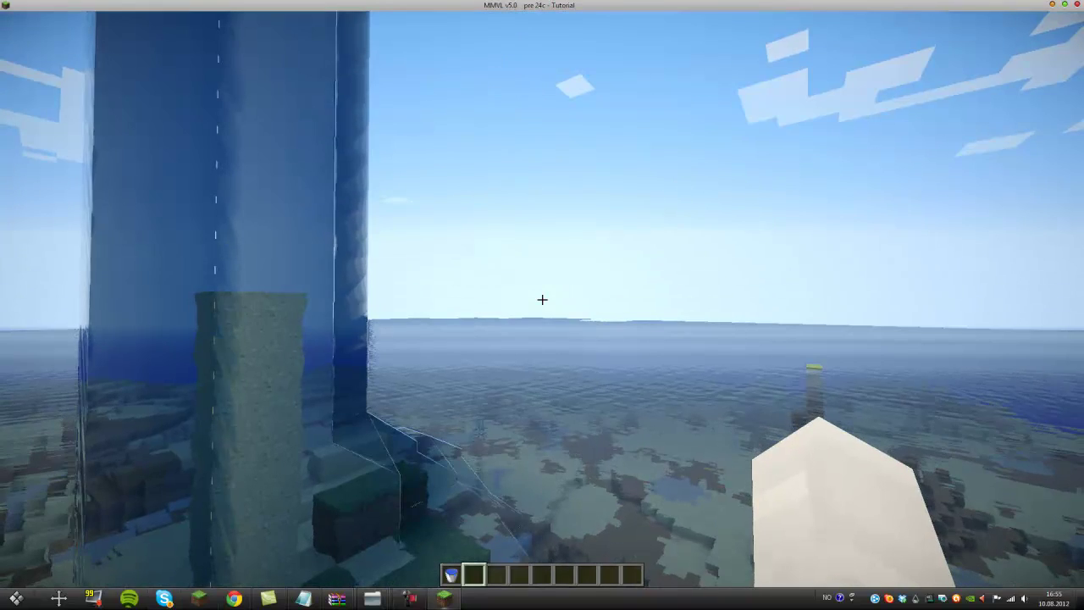